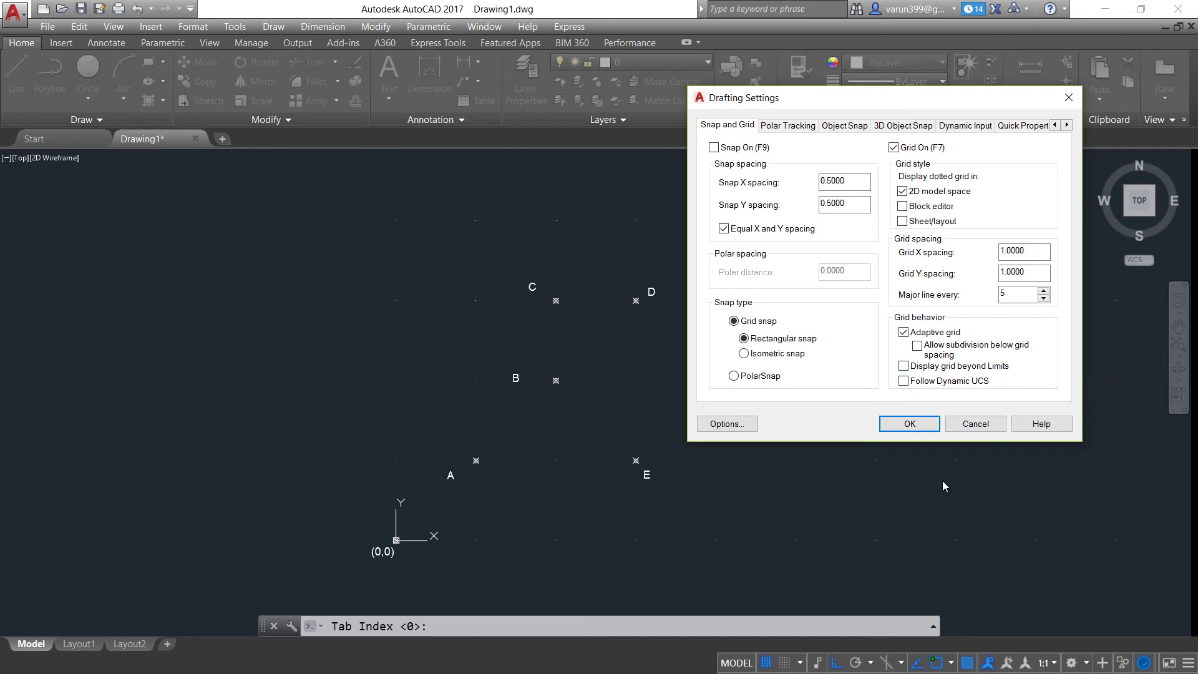
# - Accept the current drafting settings and close the dialog
pyautogui.click(927, 426)
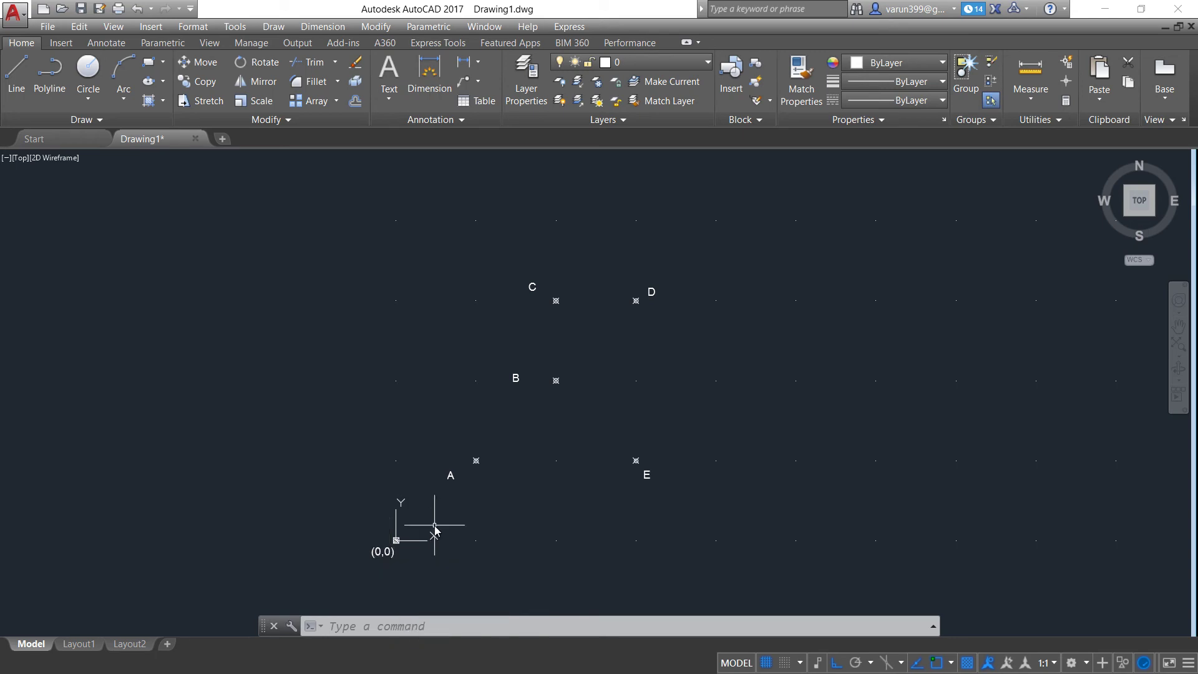
# - Draw a line from point A at absolute coordinates 1,1 to point B at 2,2
pyautogui.write('L')
pyautogui.press('Return')
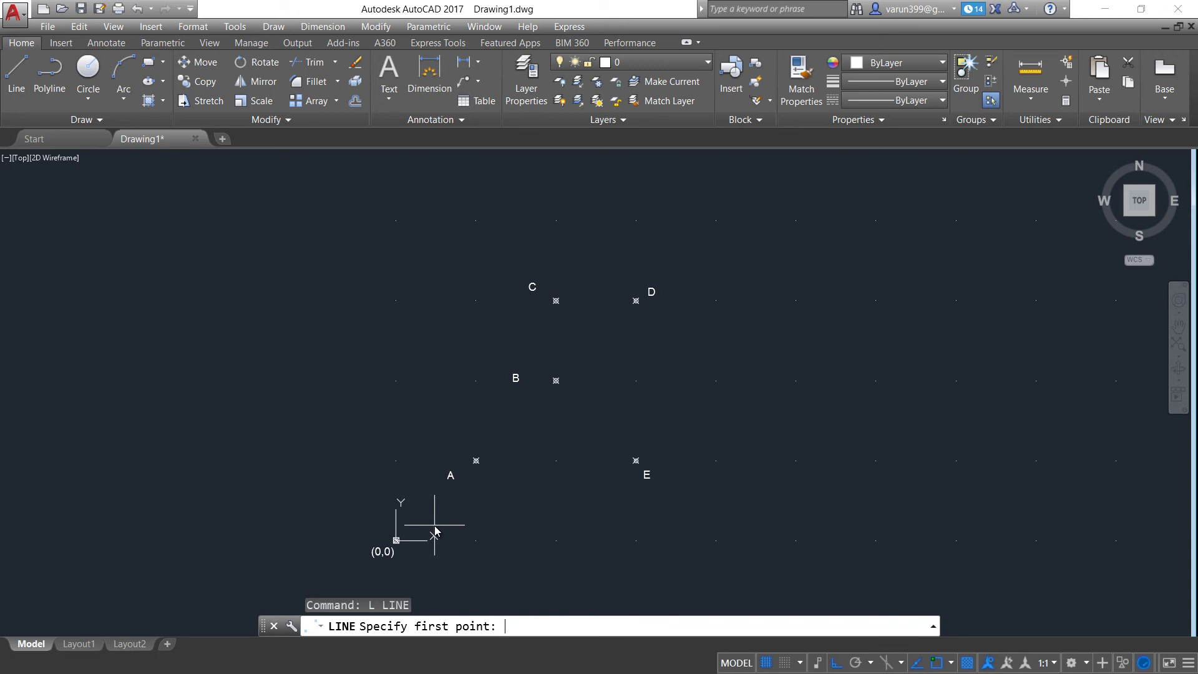
pyautogui.write('1,1')
pyautogui.press('Return')
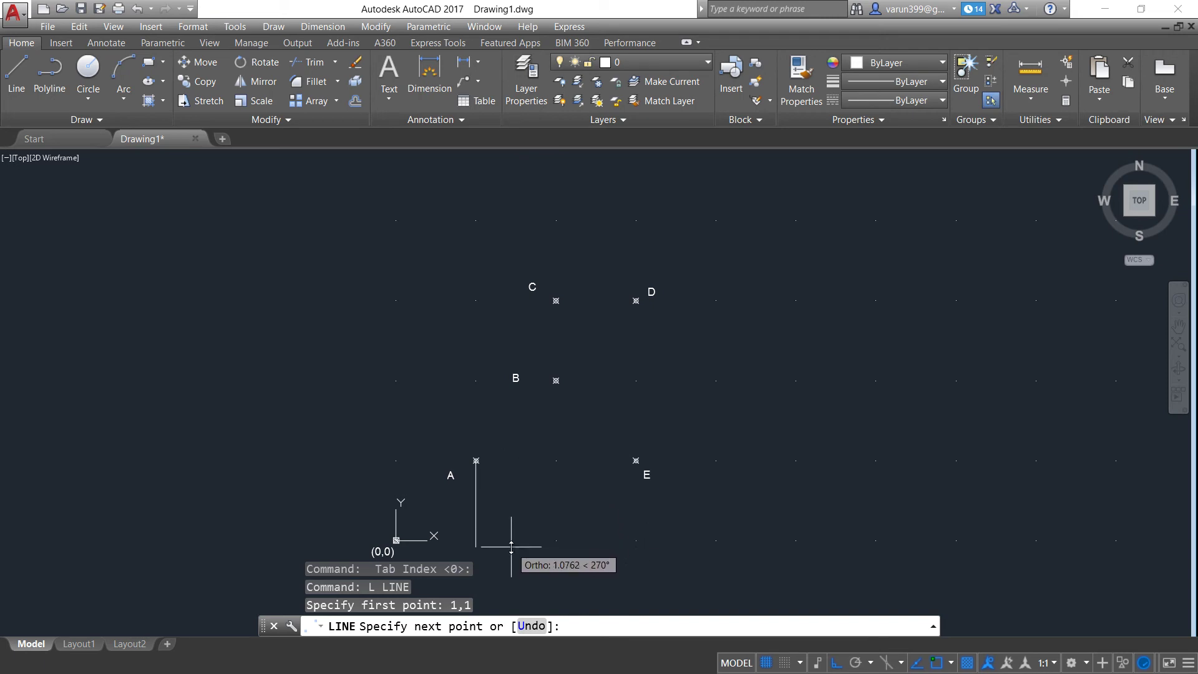
pyautogui.write('2,2')
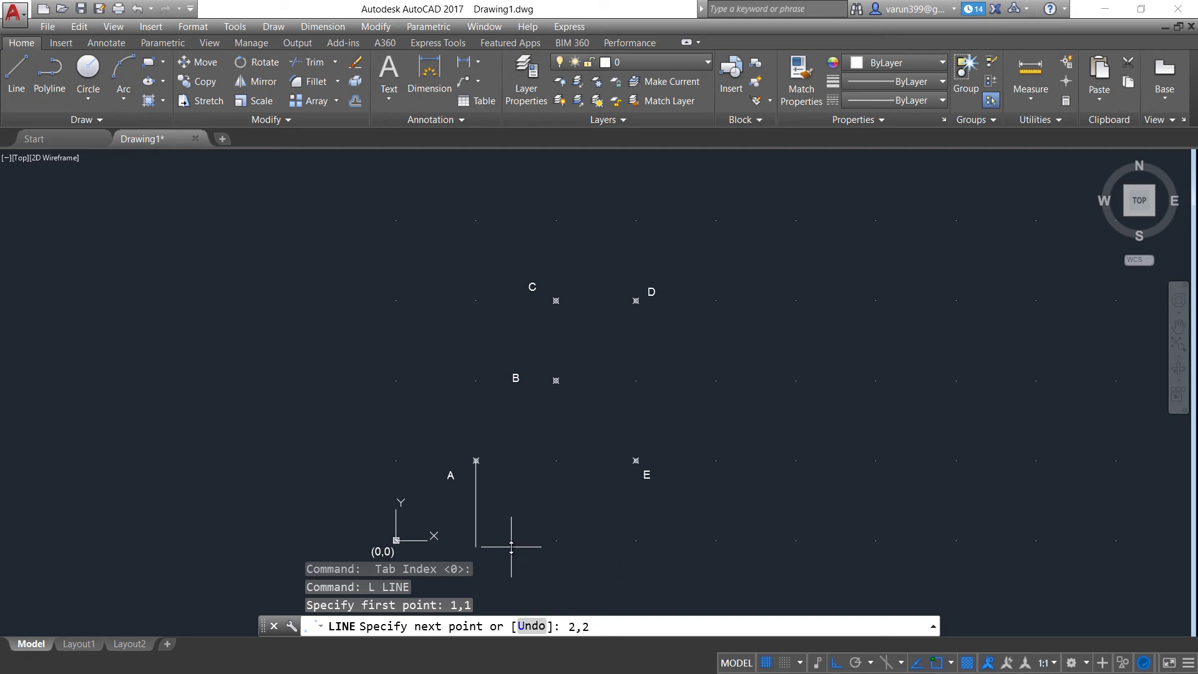
pyautogui.press('Return')
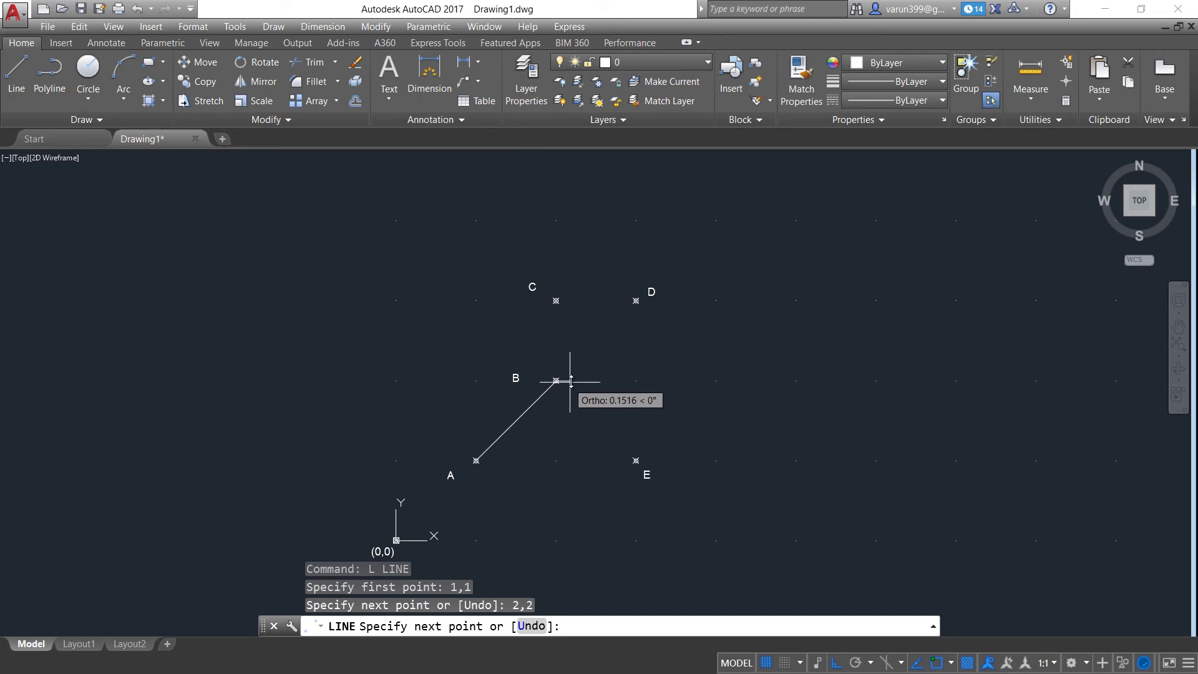
pyautogui.press('ctrl')
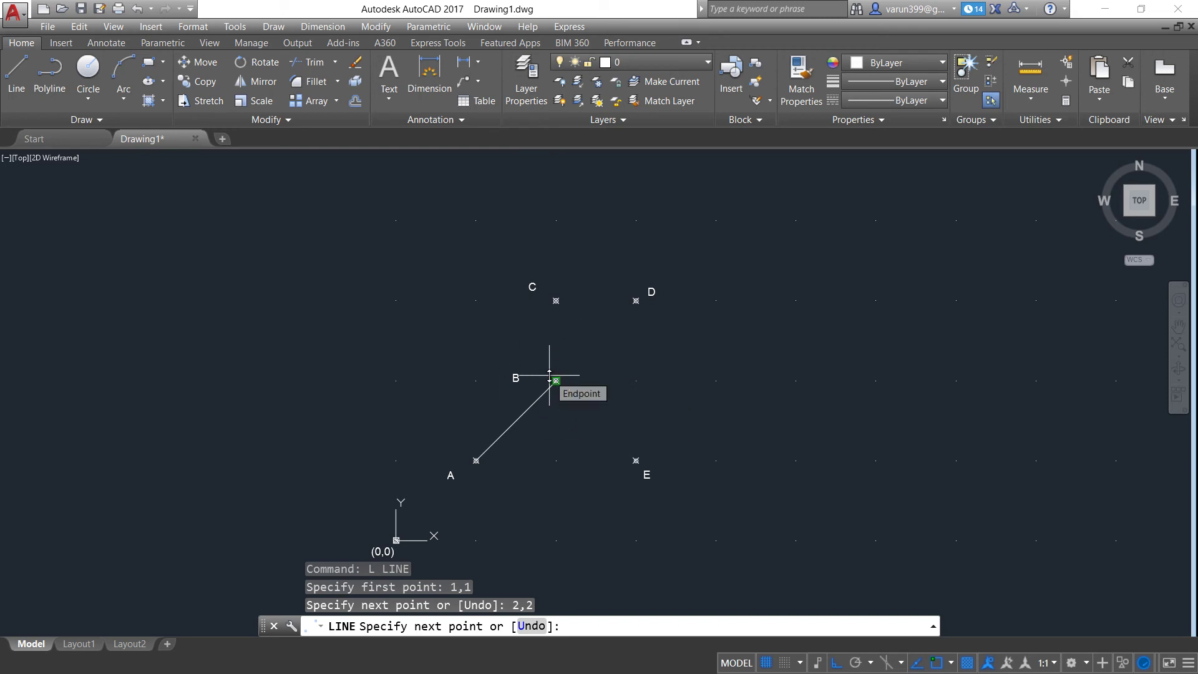
pyautogui.press('ctrl')
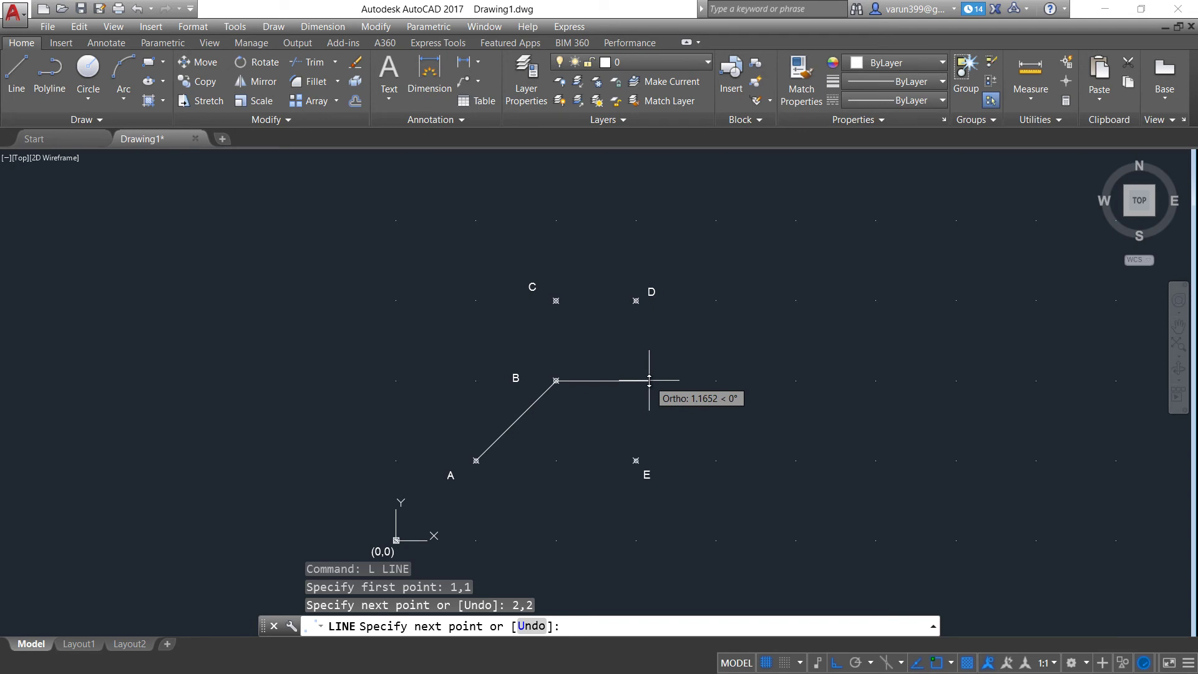
# - Continue the line from B to point C at 2,3 and on to point D at 3,3
pyautogui.write('2,')
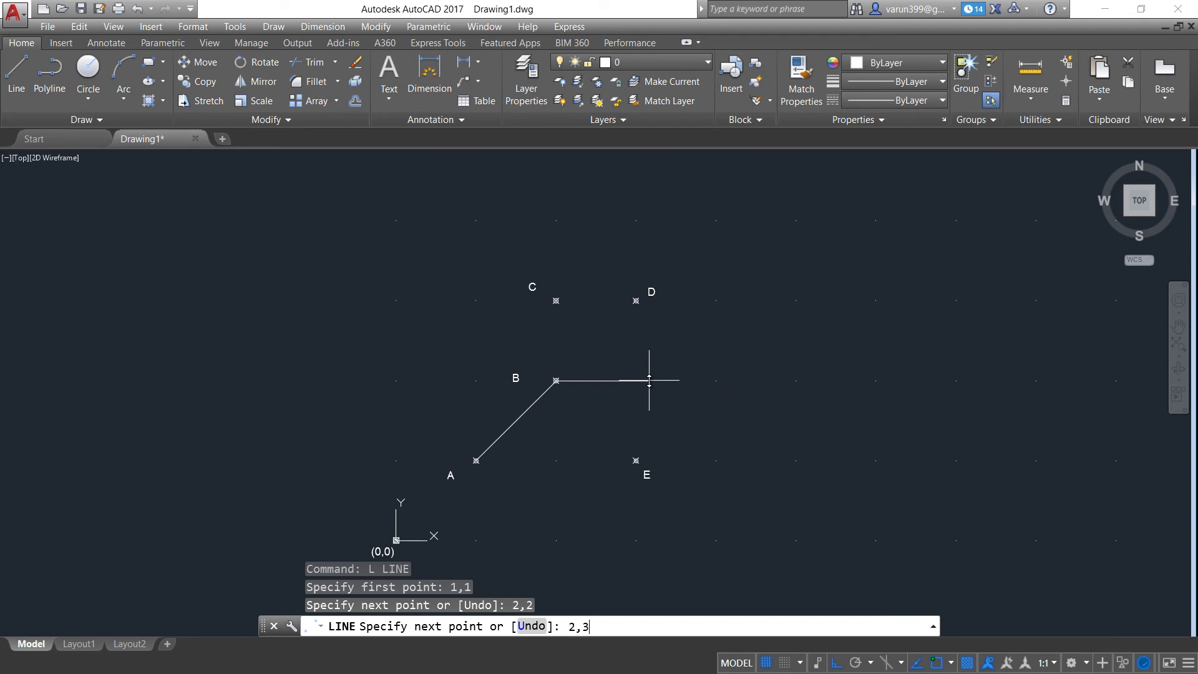
pyautogui.write('3')
pyautogui.press('Return')
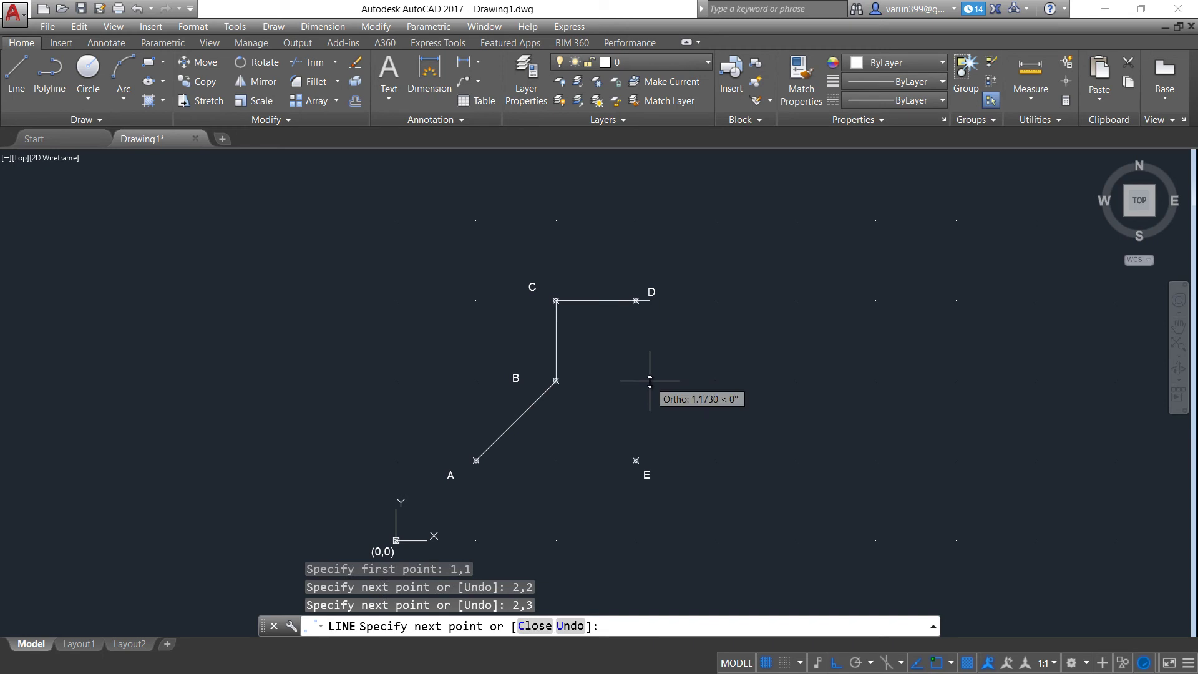
pyautogui.write('3,3')
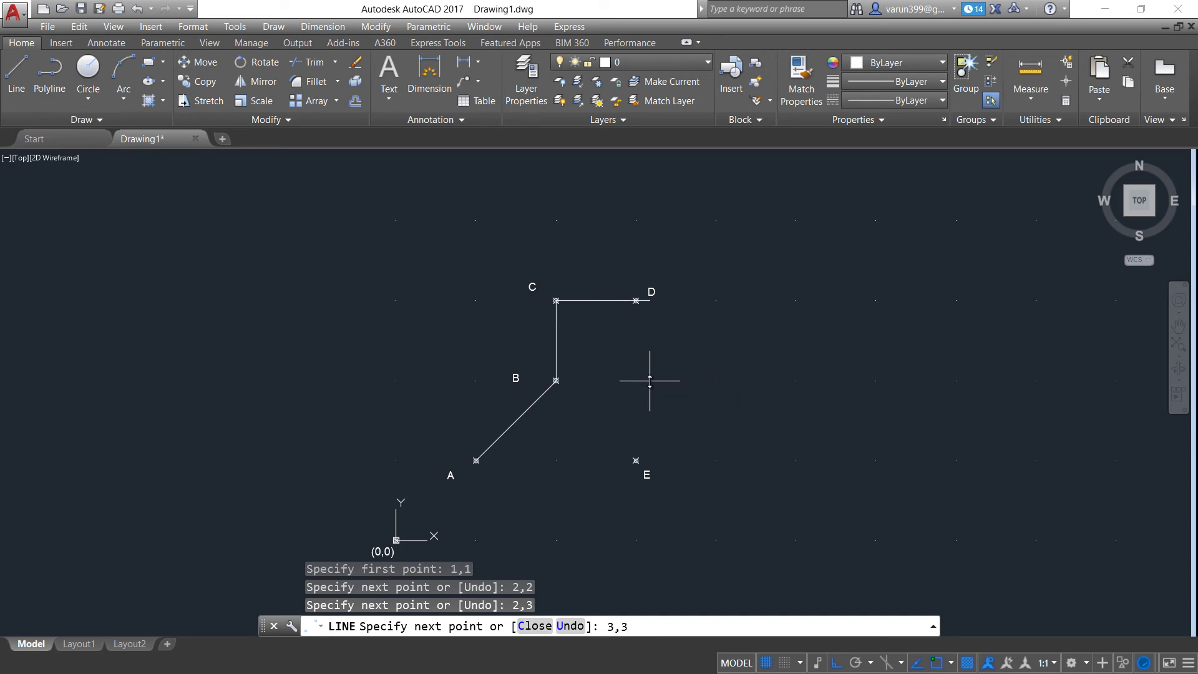
pyautogui.press('Return')
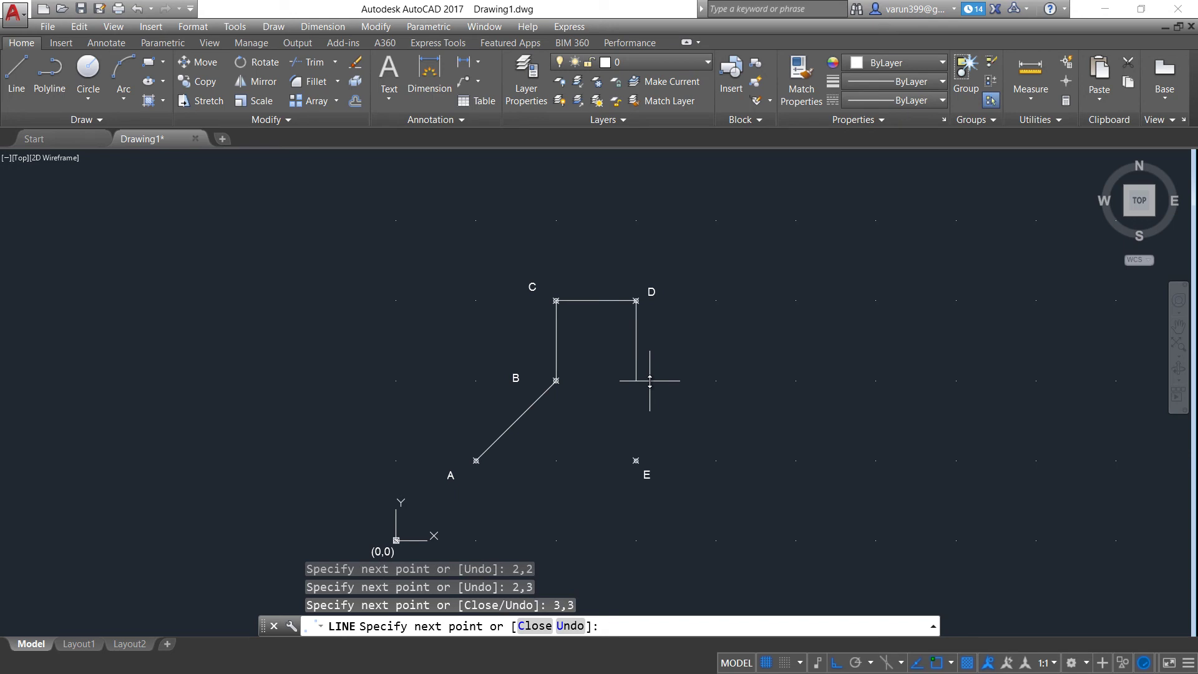
# - Continue the line from D to point E at 3,1 and close the outline back to A
pyautogui.write('3,1')
pyautogui.press('Return')
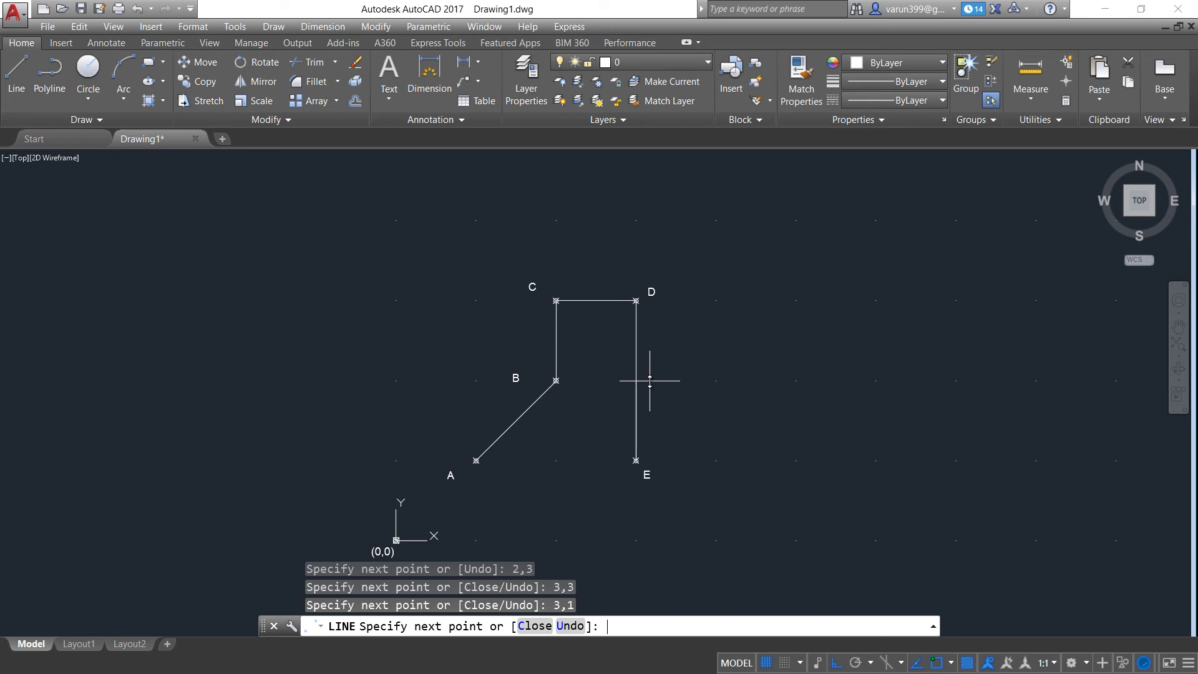
pyautogui.write('c')
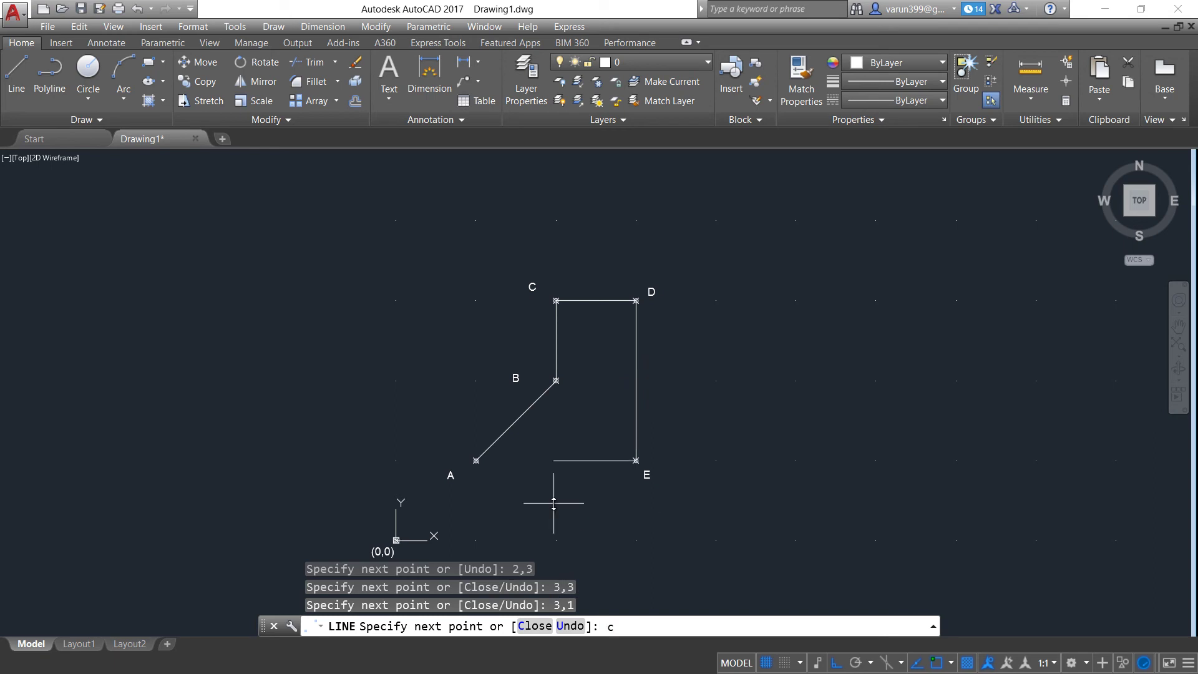
pyautogui.press('Return')
pyautogui.press('Escape')
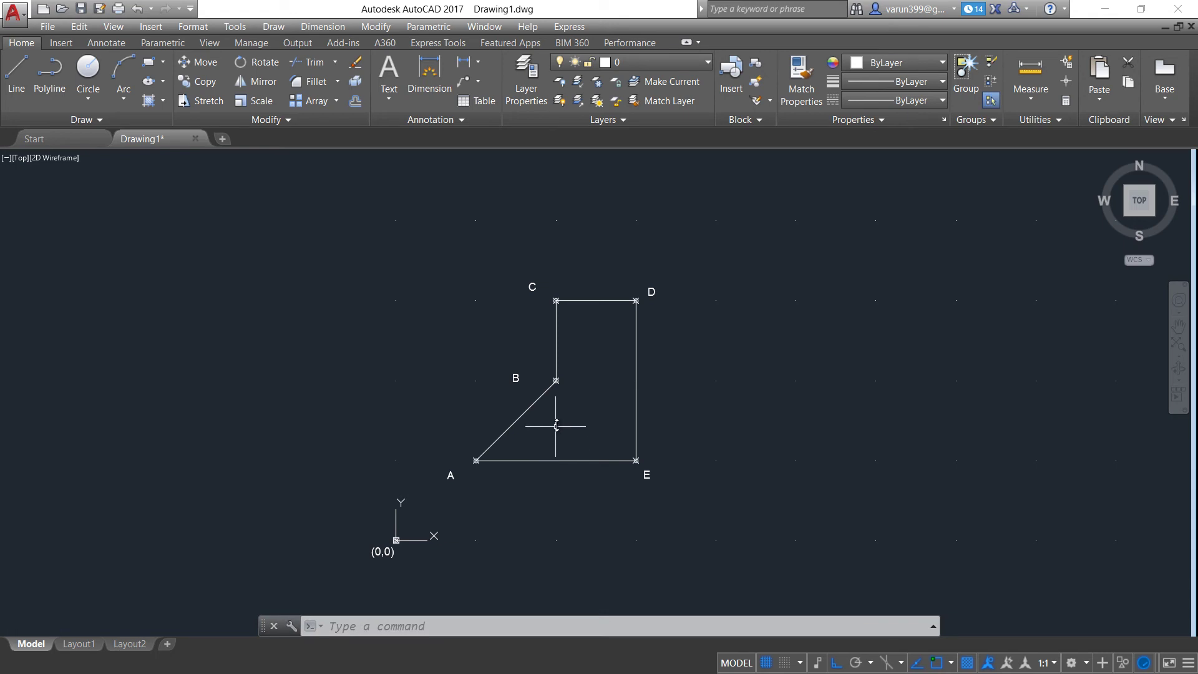
# - Delete all the lines of the outline, keeping the points and their letters
pyautogui.click(572, 360)
pyautogui.click(605, 289)
pyautogui.click(610, 366)
pyautogui.click(601, 423)
pyautogui.click(502, 494)
pyautogui.press('Delete')
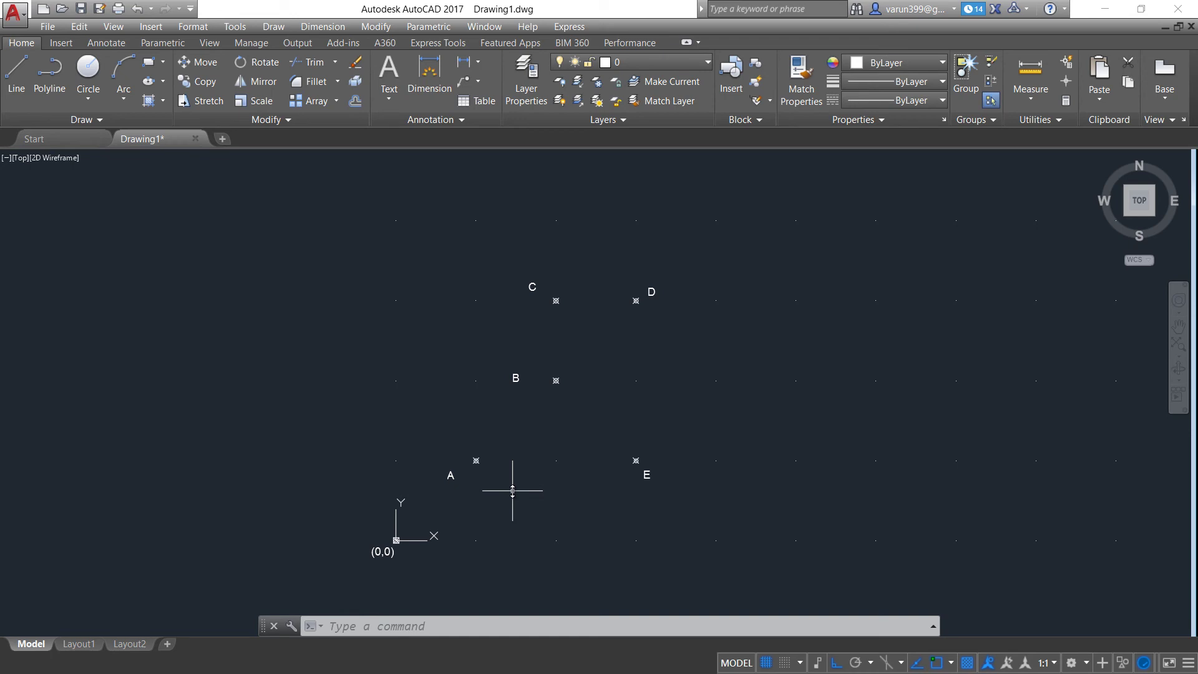
# - Start a line at the origin 0,0 and cancel it, making the origin the reference point for relative coordinates
pyautogui.click(397, 540)
pyautogui.click(551, 310)
pyautogui.press('Escape')
pyautogui.press('Escape')
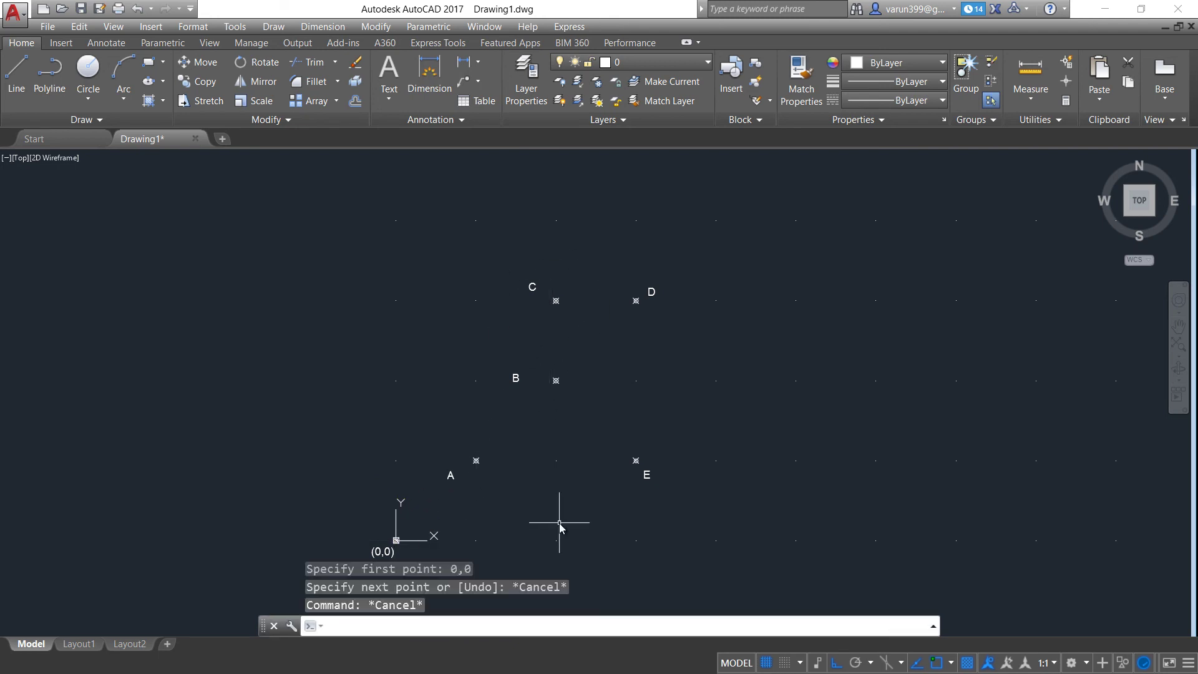
# - Draw a line from point A at relative coordinates @1,1 to point B at @1,1 from A
pyautogui.write('l')
pyautogui.press('Return')
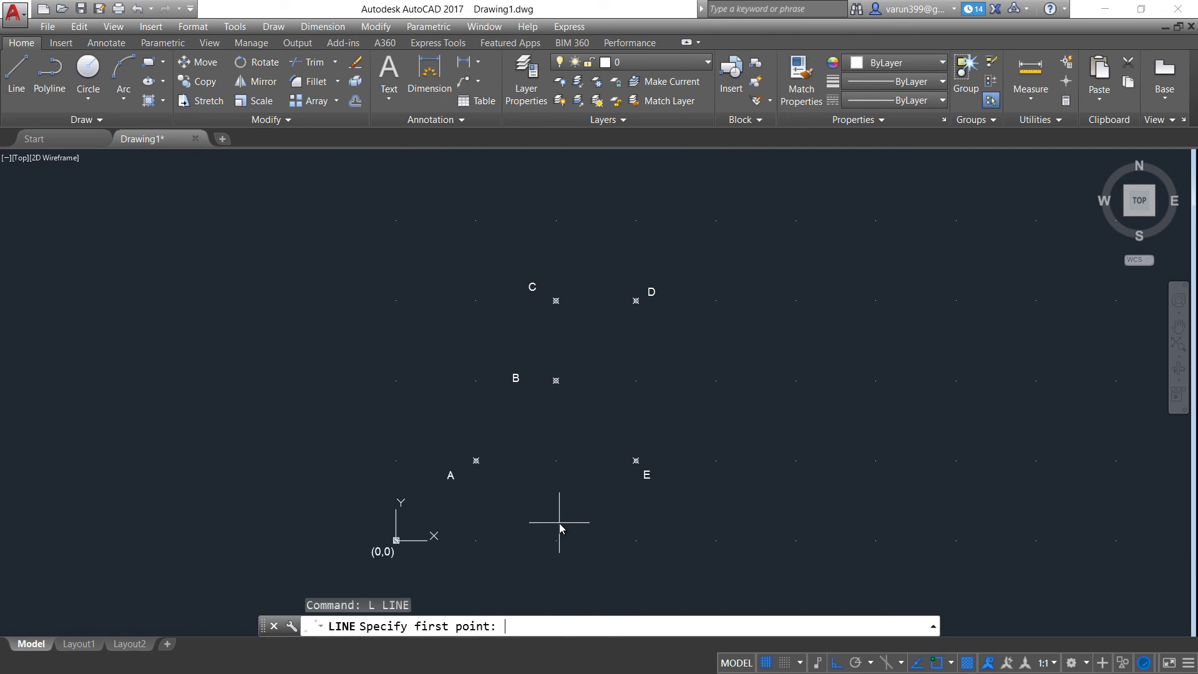
pyautogui.write('@1,1')
pyautogui.press('Return')
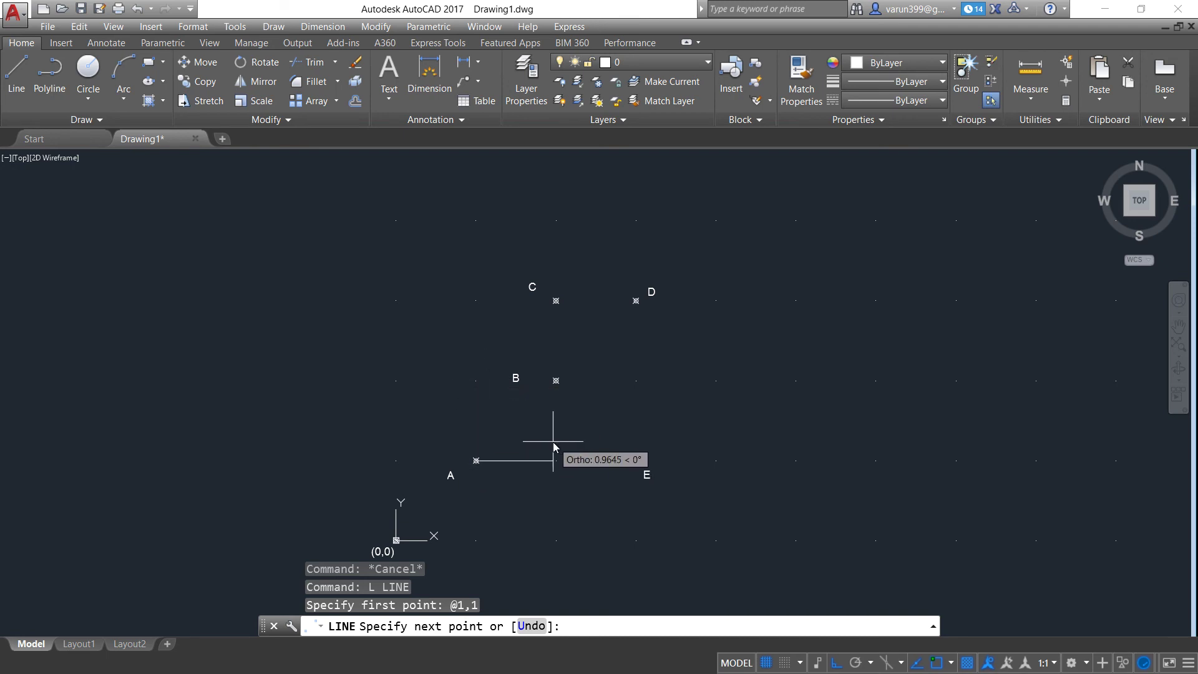
pyautogui.press('F8')
pyautogui.write('@')
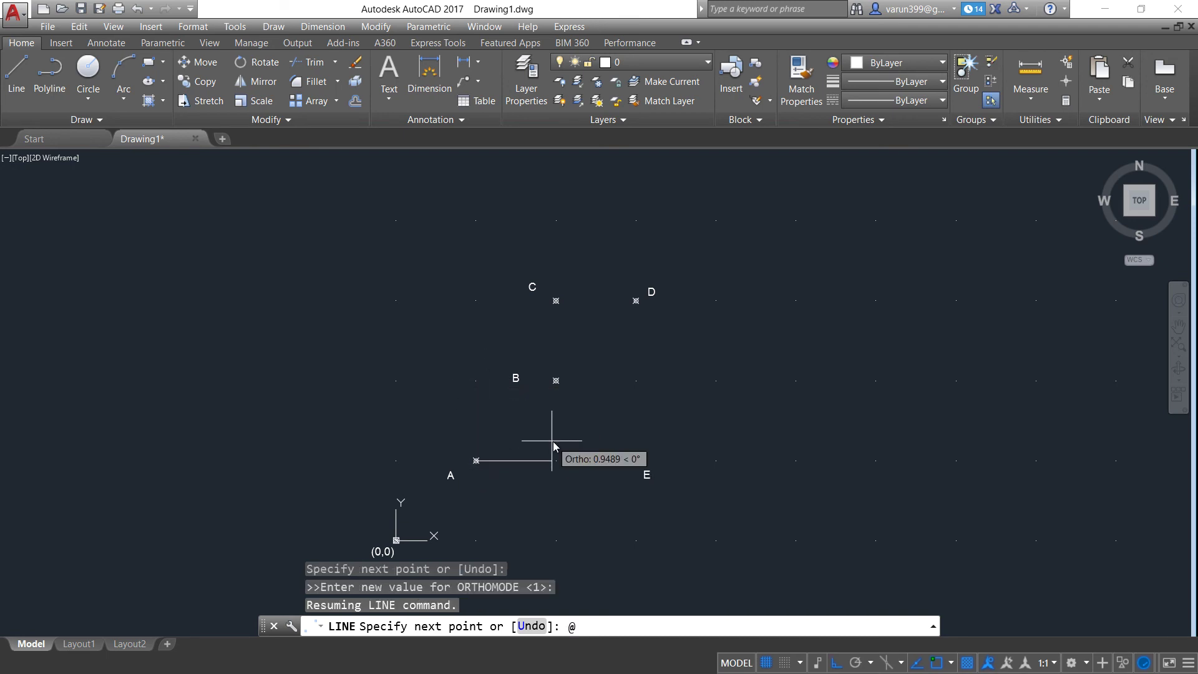
pyautogui.write('1,1')
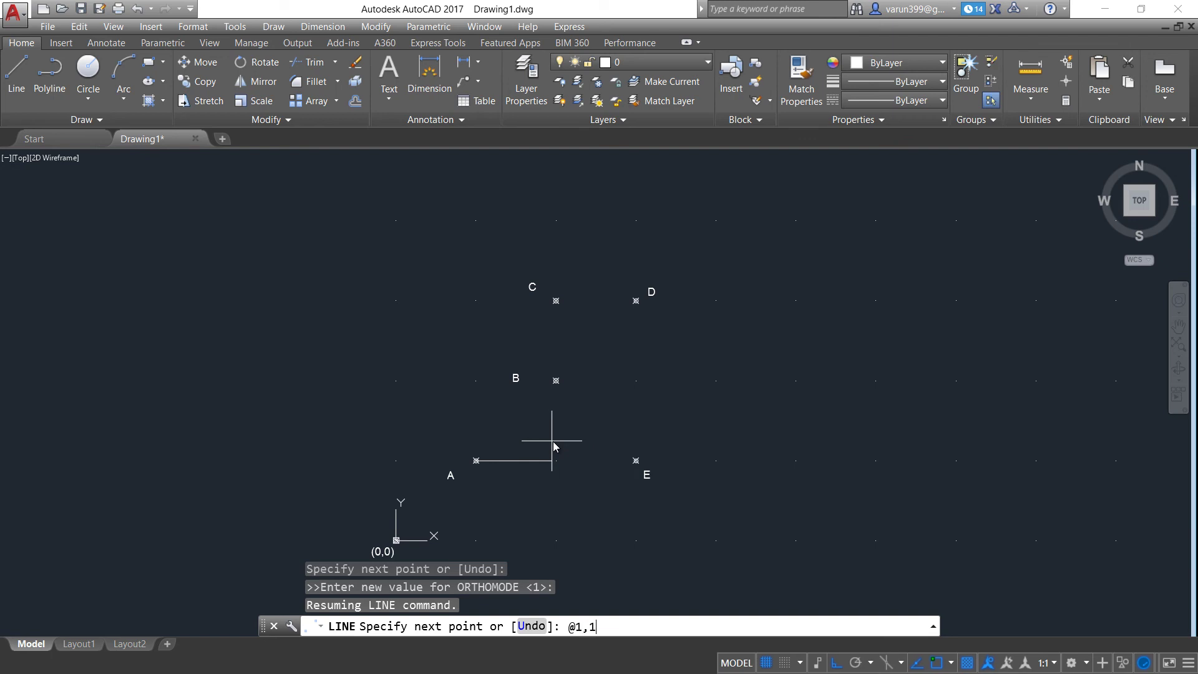
pyautogui.press('Return')
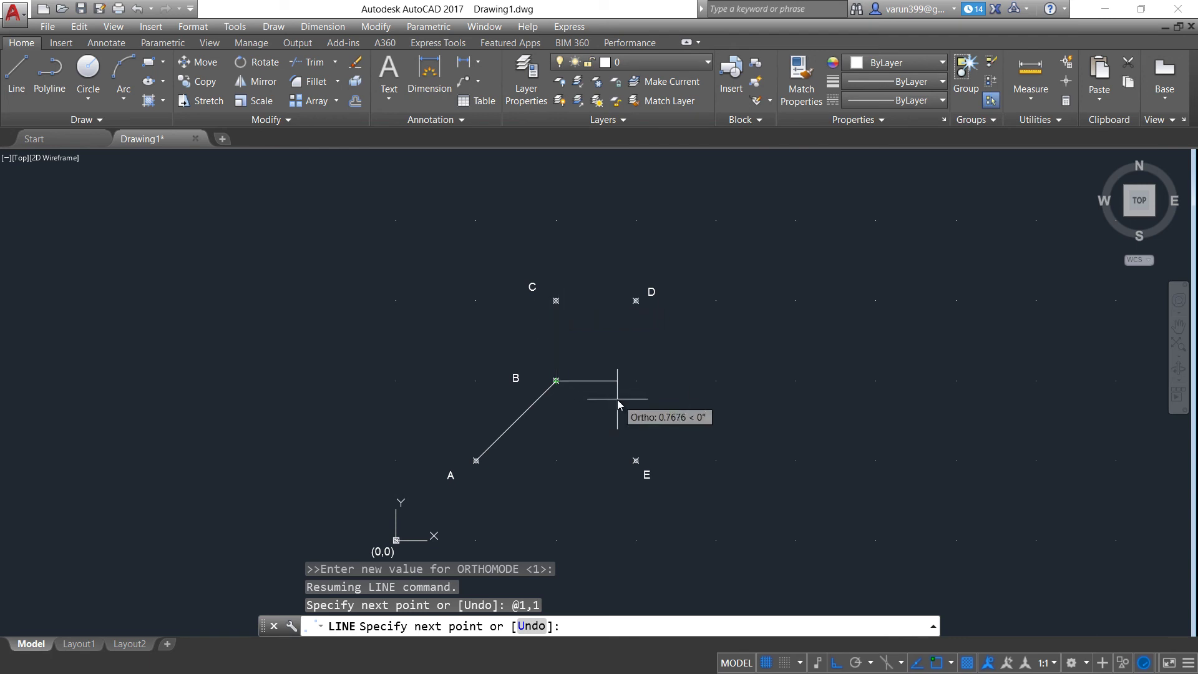
# - Continue the line from B to C with relative coordinates @0,1 and on to D with @1,0
pyautogui.write('@')
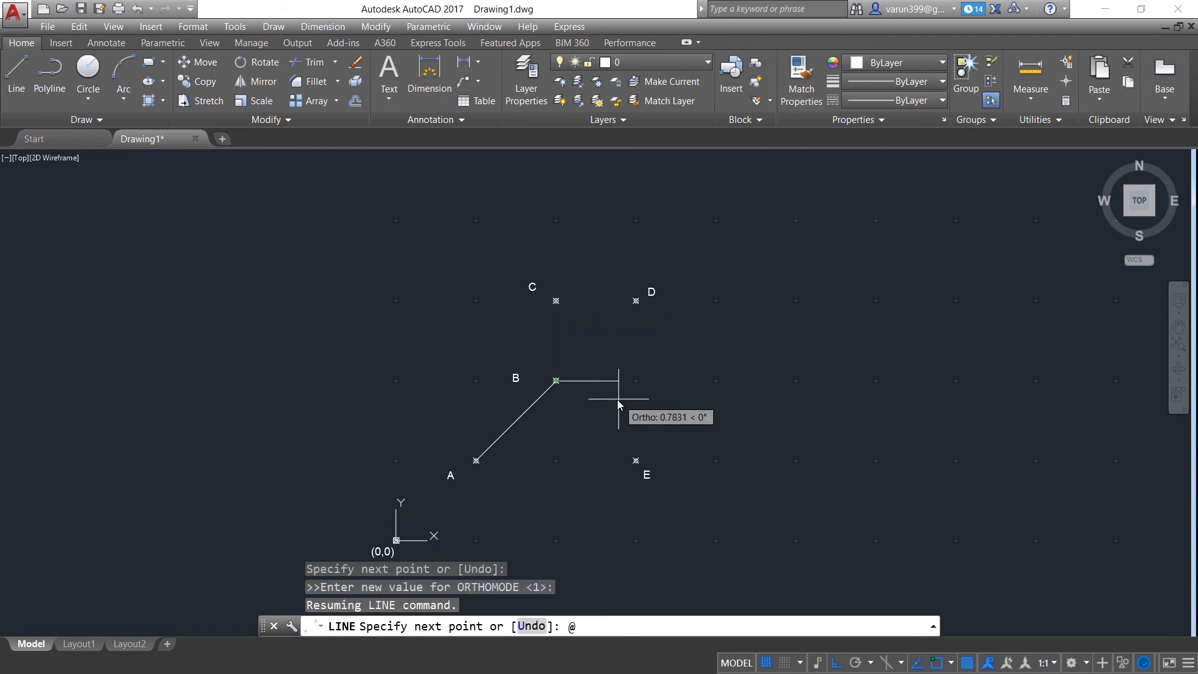
pyautogui.write('0,1')
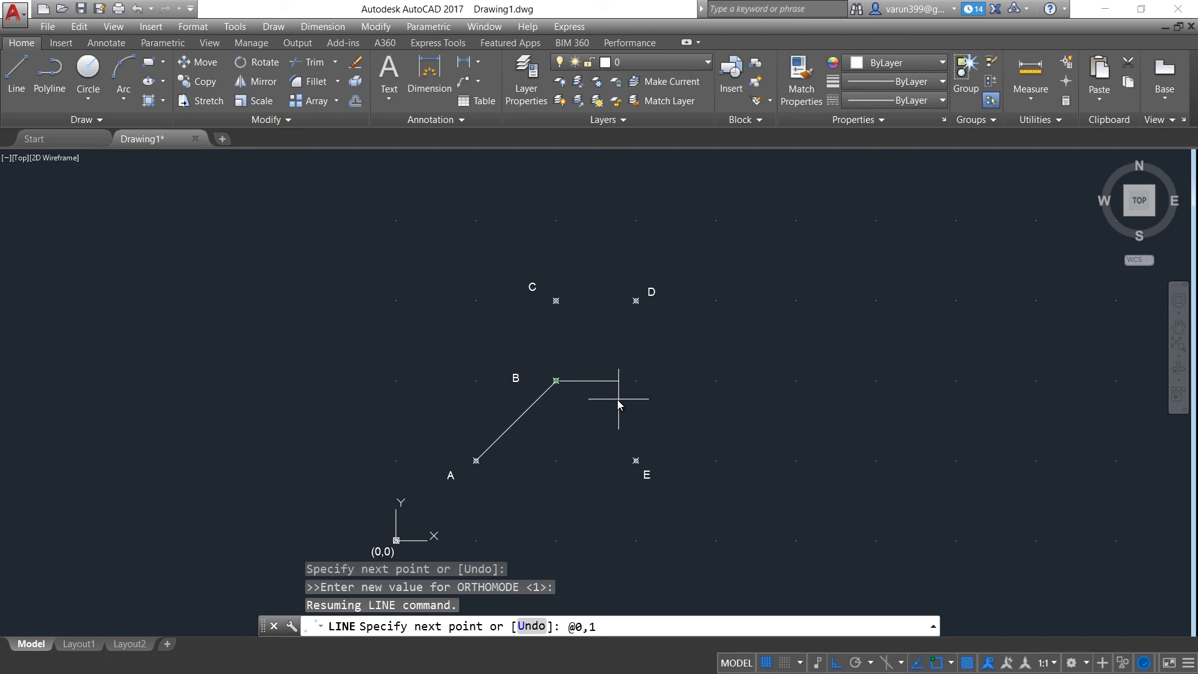
pyautogui.press('Return')
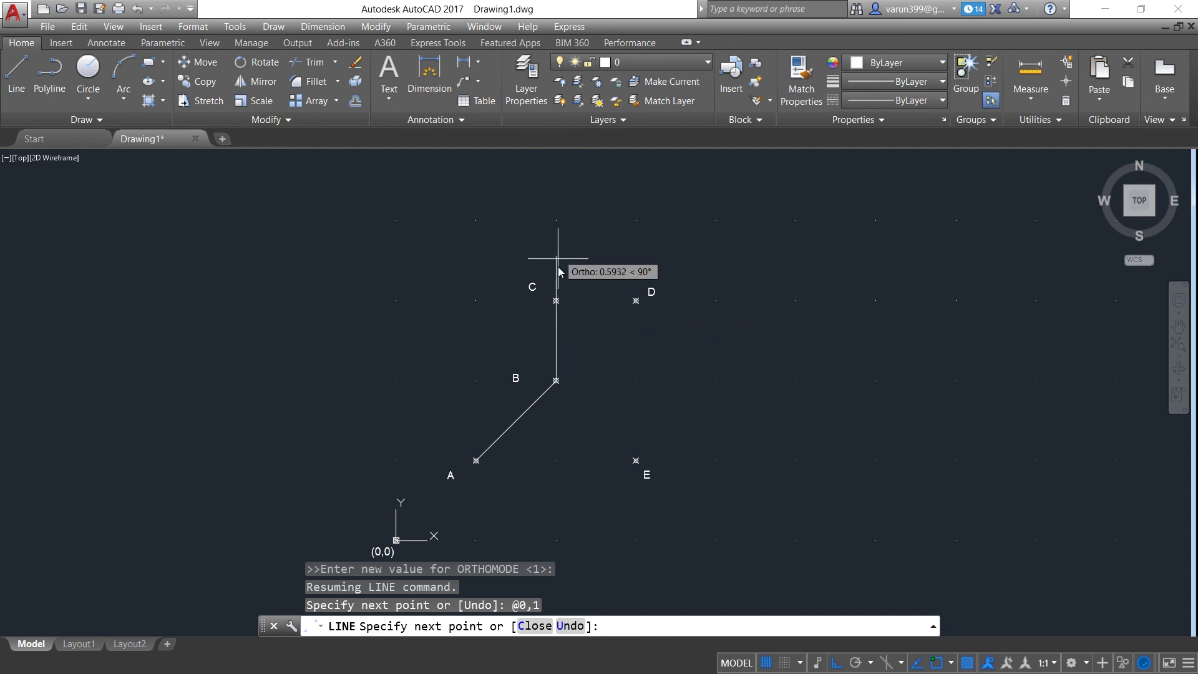
pyautogui.click(636, 300)
pyautogui.write('@')
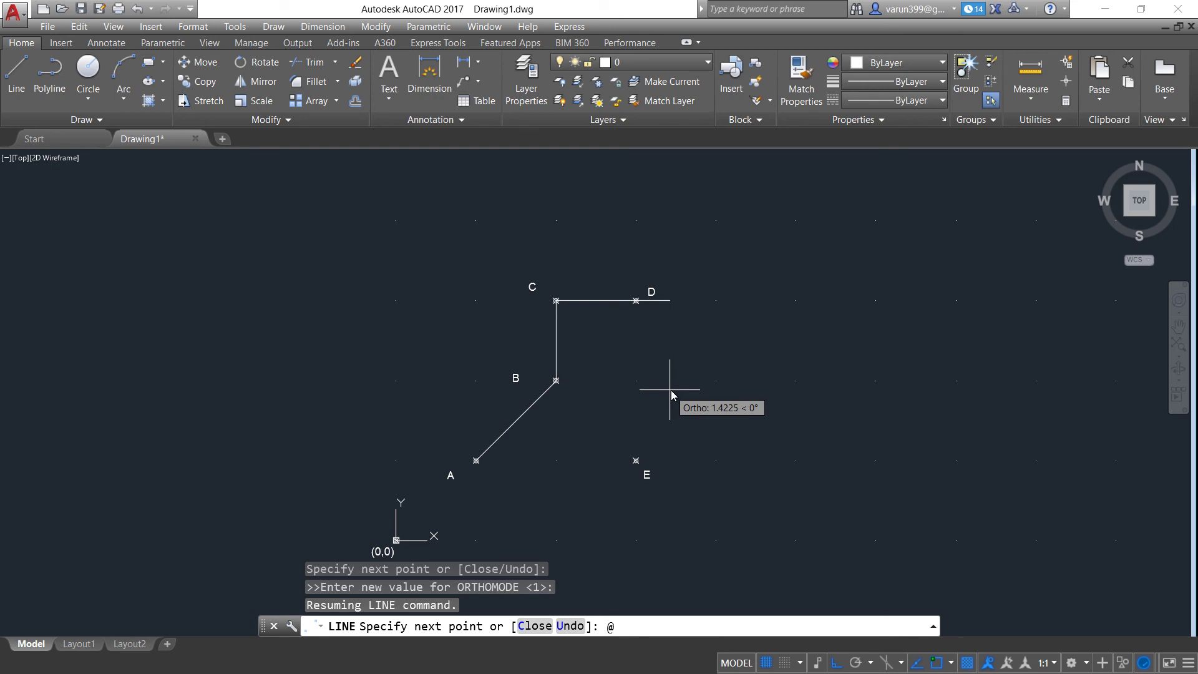
pyautogui.write('1,0')
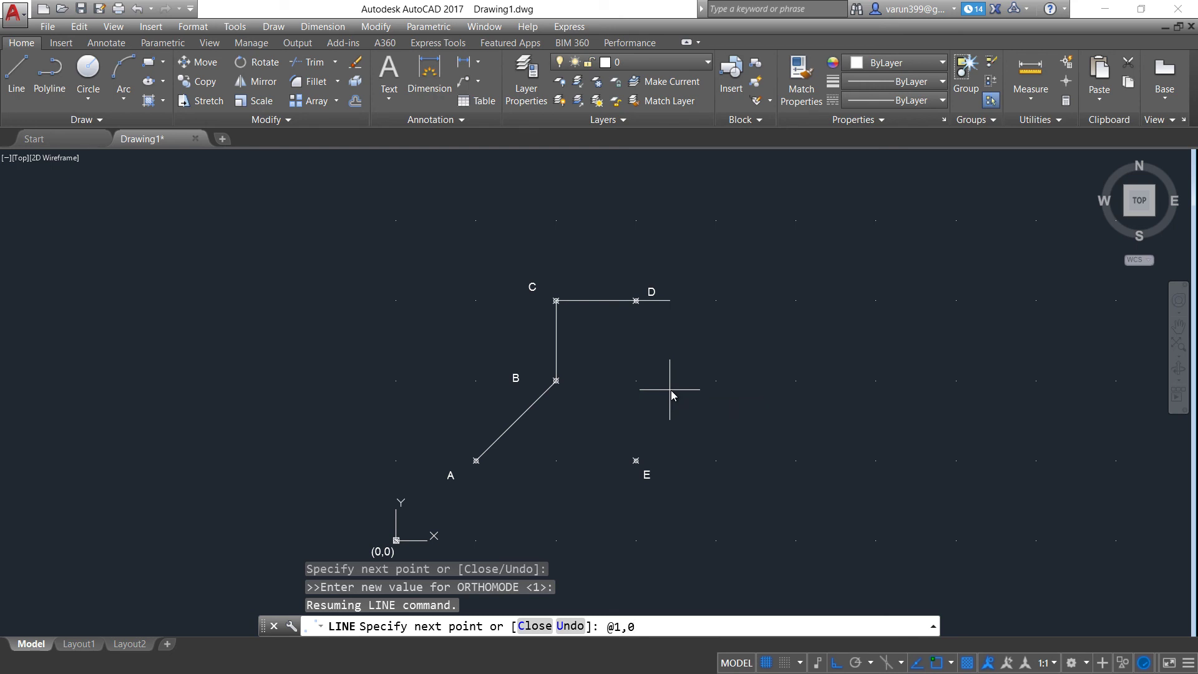
pyautogui.press('Return')
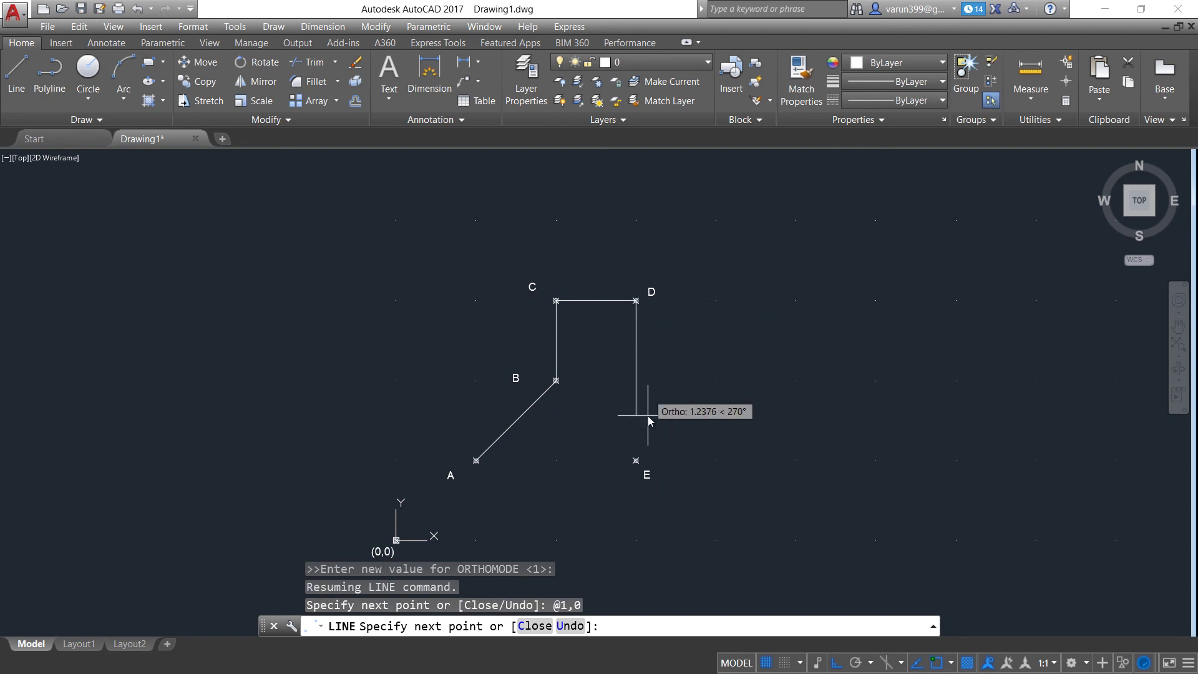
# - Continue the line from D to E with relative coordinates @0,-2 and close the outline back to A
pyautogui.press('F8')
pyautogui.write('@')
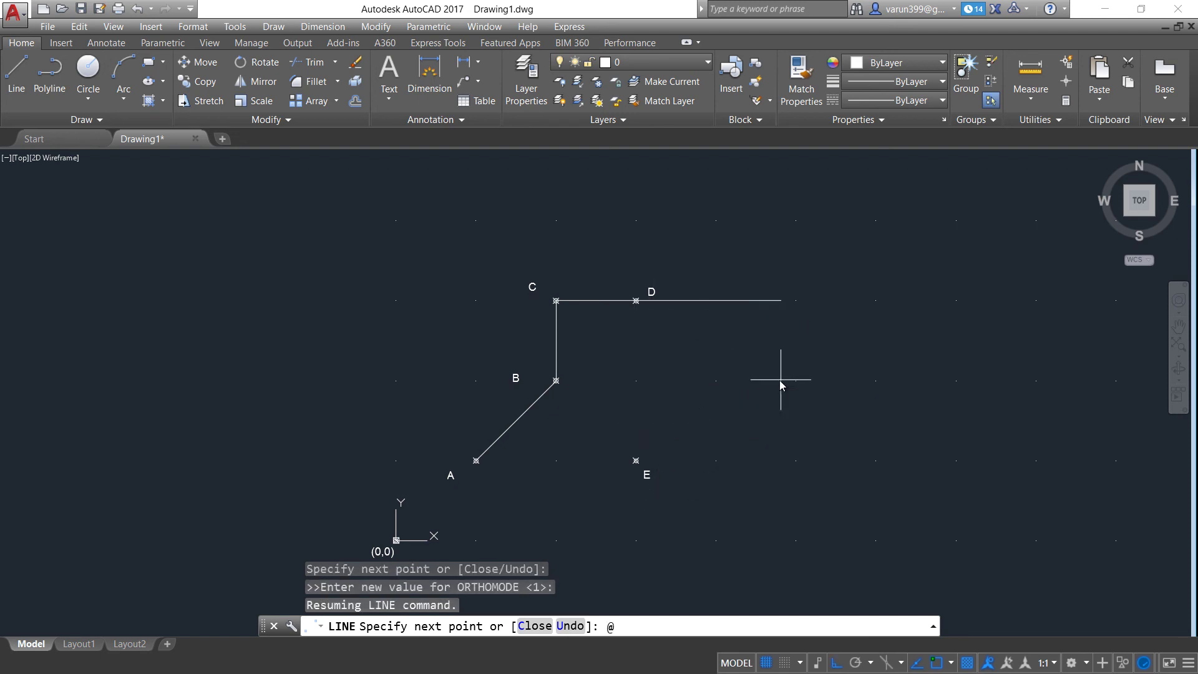
pyautogui.write('0,-2')
pyautogui.press('Return')
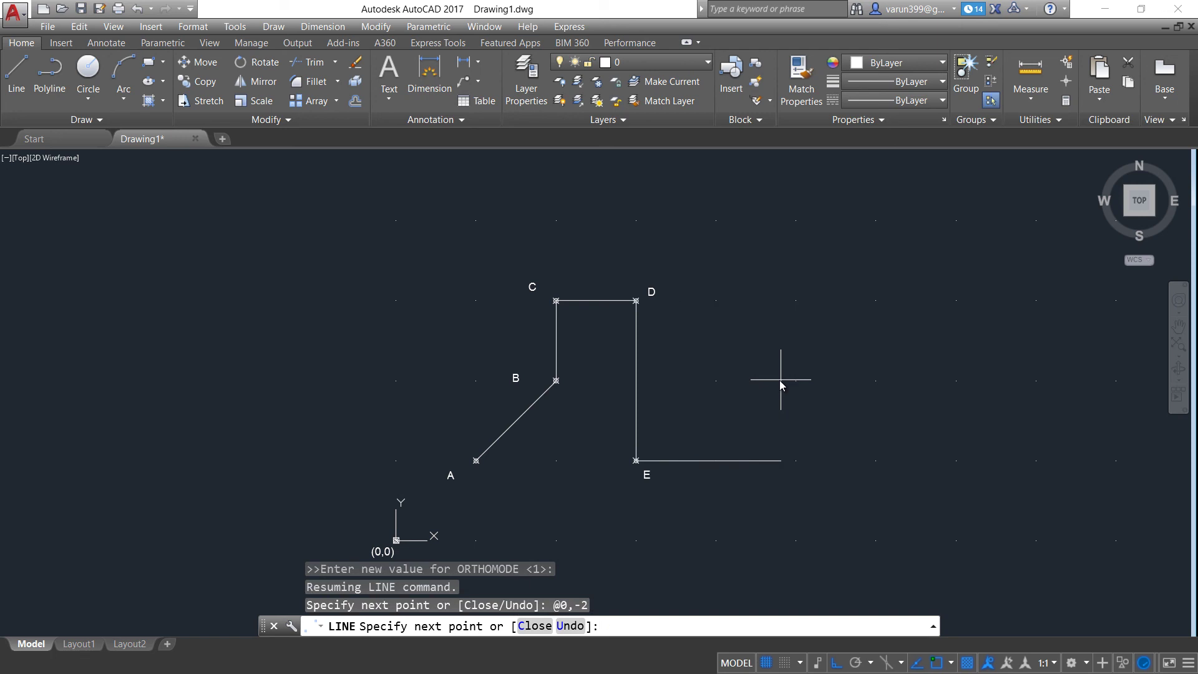
pyautogui.write('c')
pyautogui.press('Return')
pyautogui.press('Escape')
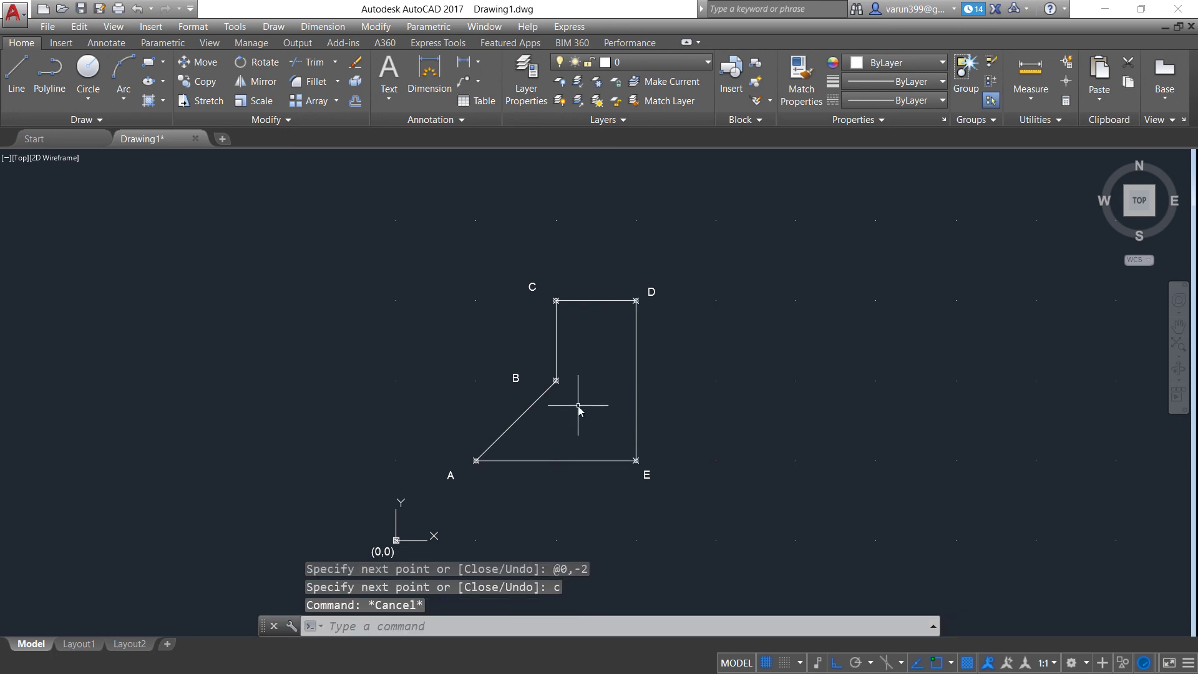
# - Undo the outline drawn with relative coordinates
pyautogui.hotkey('ctrl', 'z')
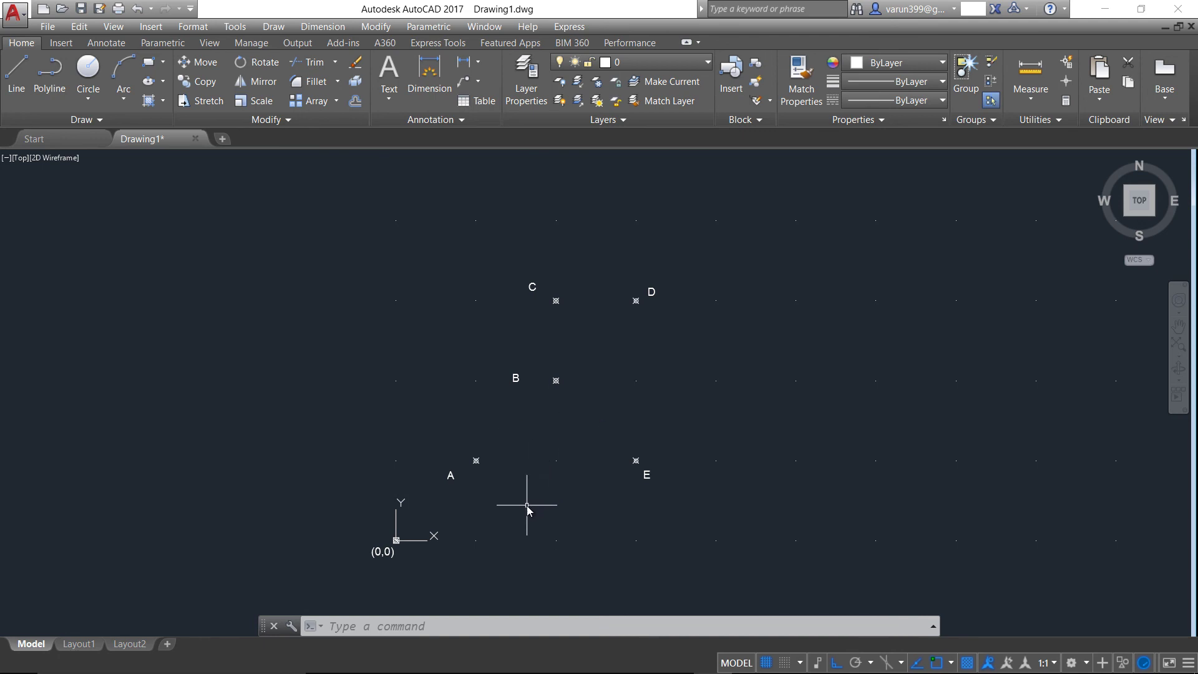
# - Draw a line from point A at 1,1 to point B with polar coordinates @1.4142<45
pyautogui.write('l')
pyautogui.press('Return')
pyautogui.write('1,1')
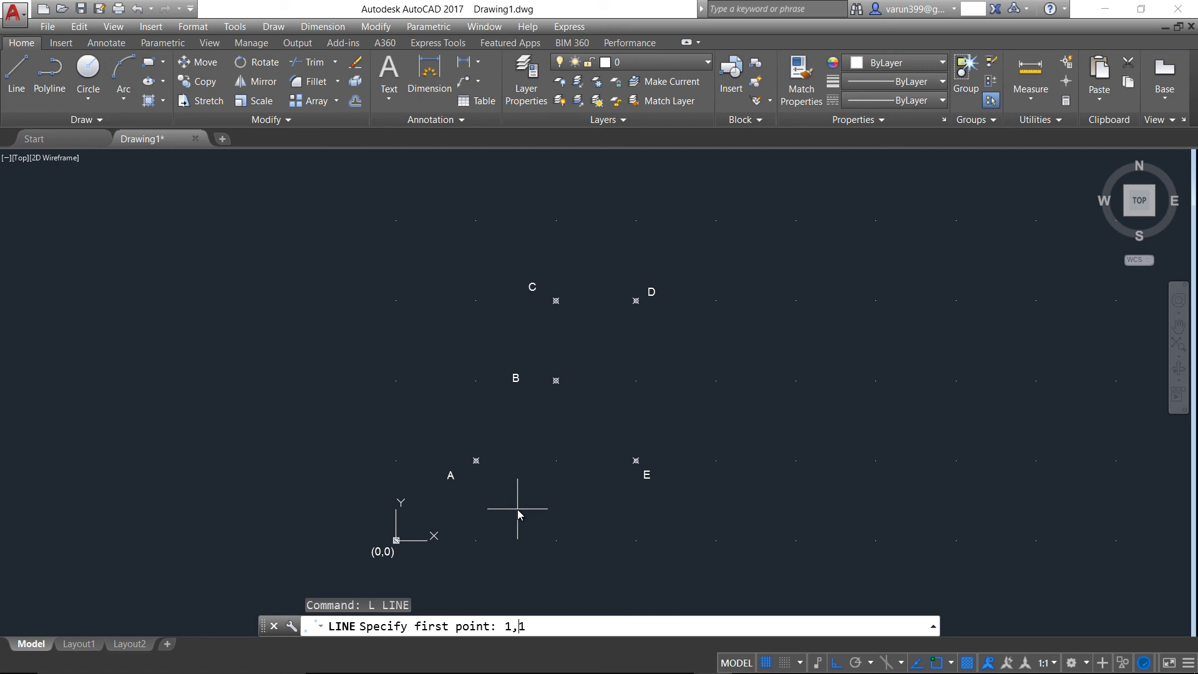
pyautogui.press('Return')
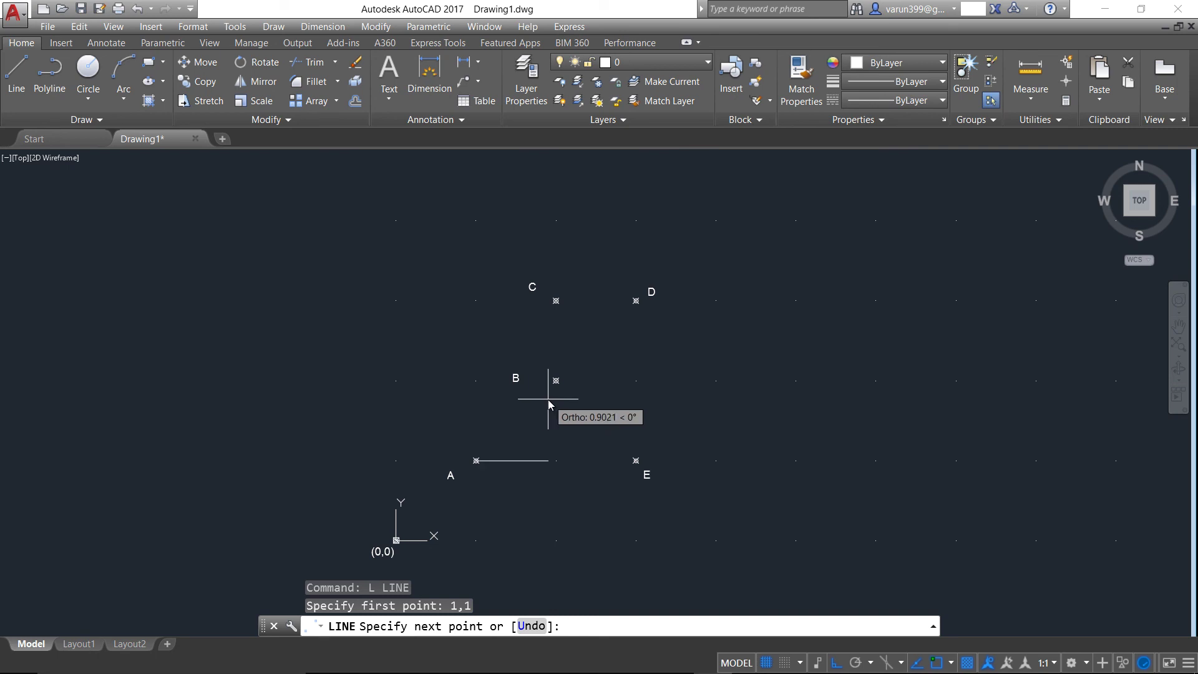
pyautogui.write('@')
pyautogui.write('1.')
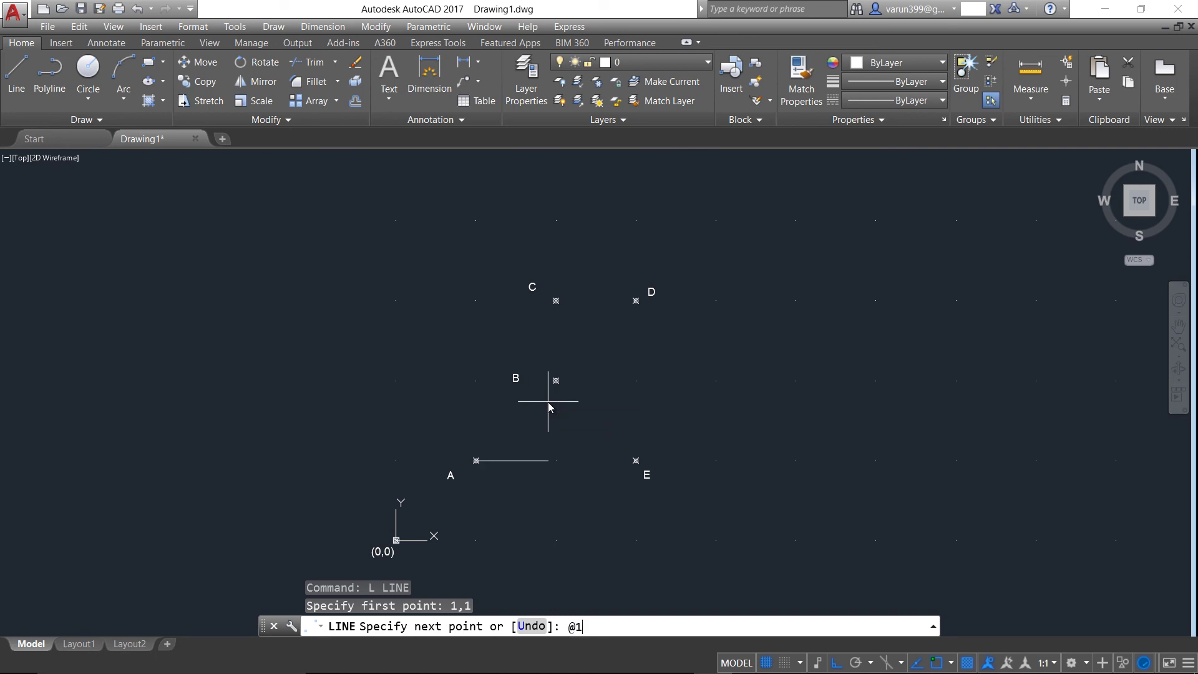
pyautogui.write('4142<45')
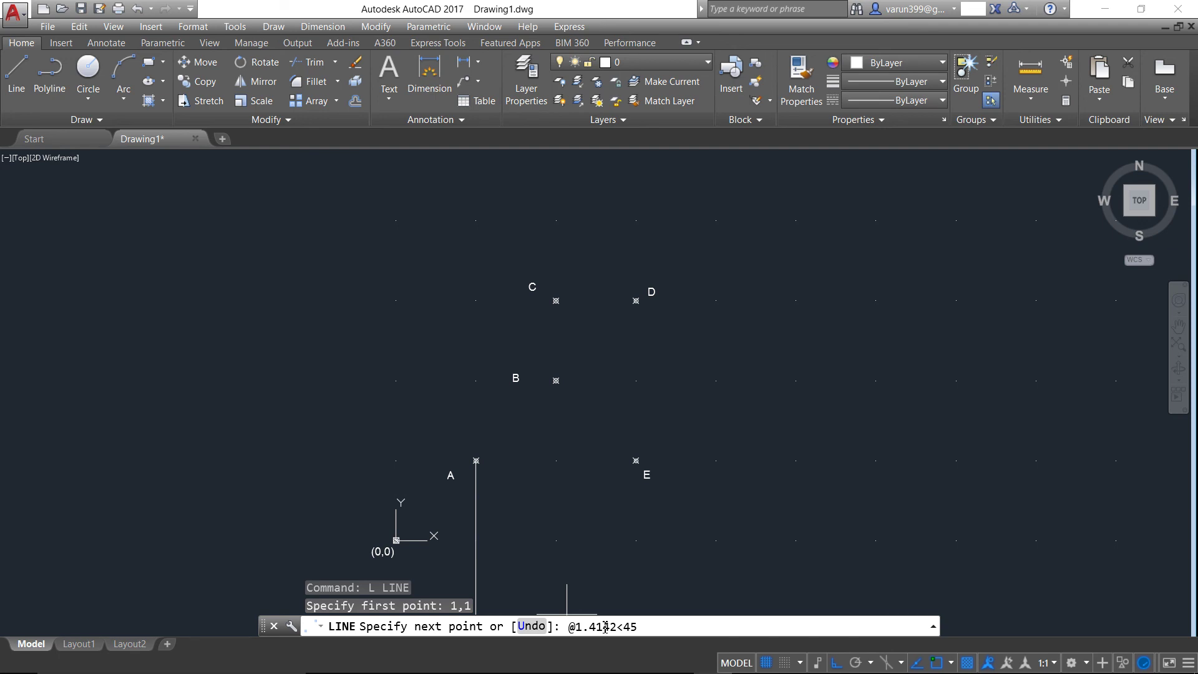
pyautogui.click(631, 627)
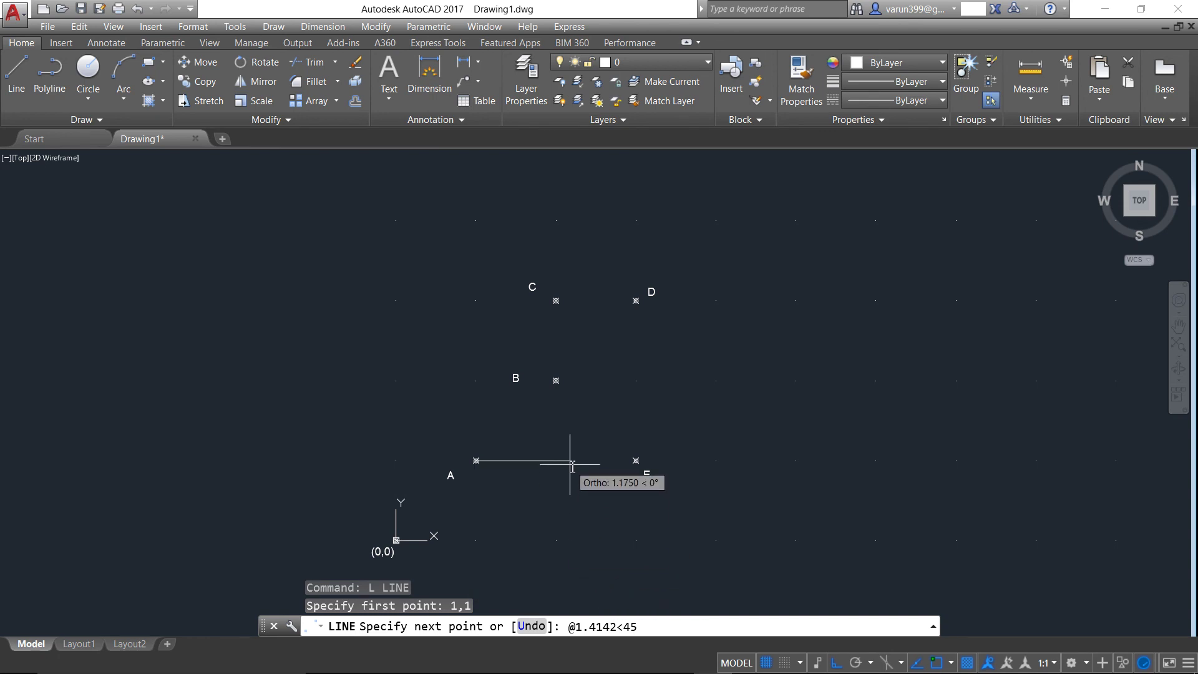
pyautogui.press('Return')
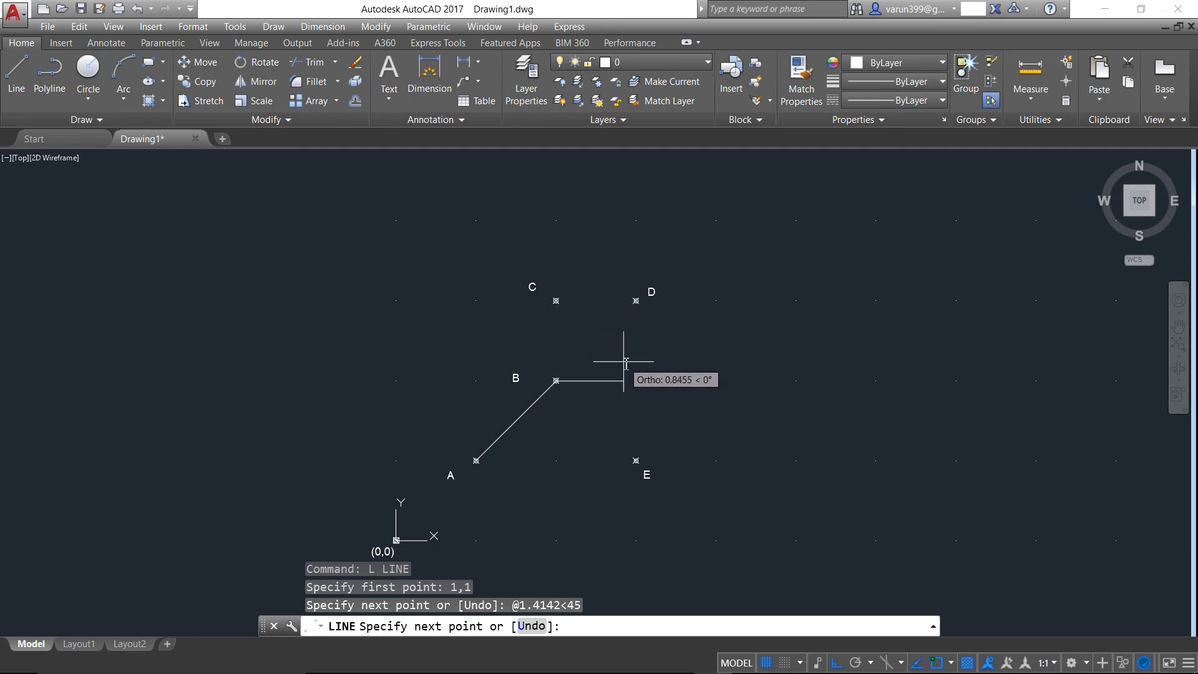
# - Continue the line from B to C with polar coordinates @1<90 and on to D with @1<0
pyautogui.press('F8')
pyautogui.write('@1')
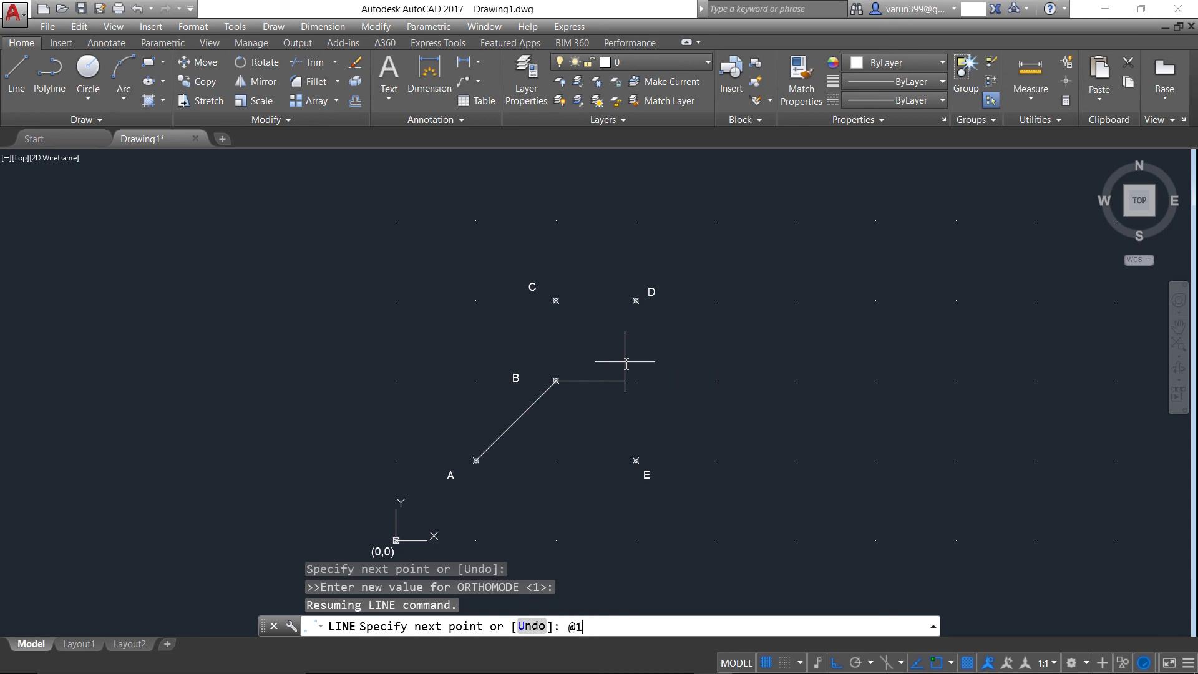
pyautogui.write('<90')
pyautogui.press('Return')
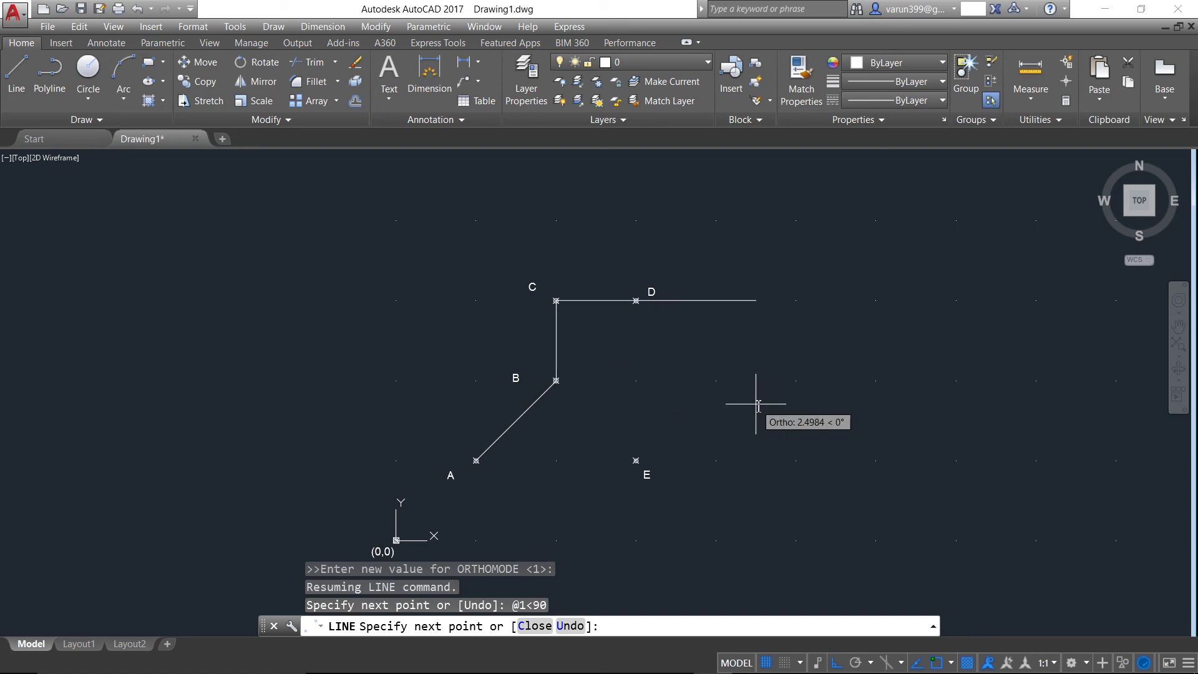
pyautogui.write('@')
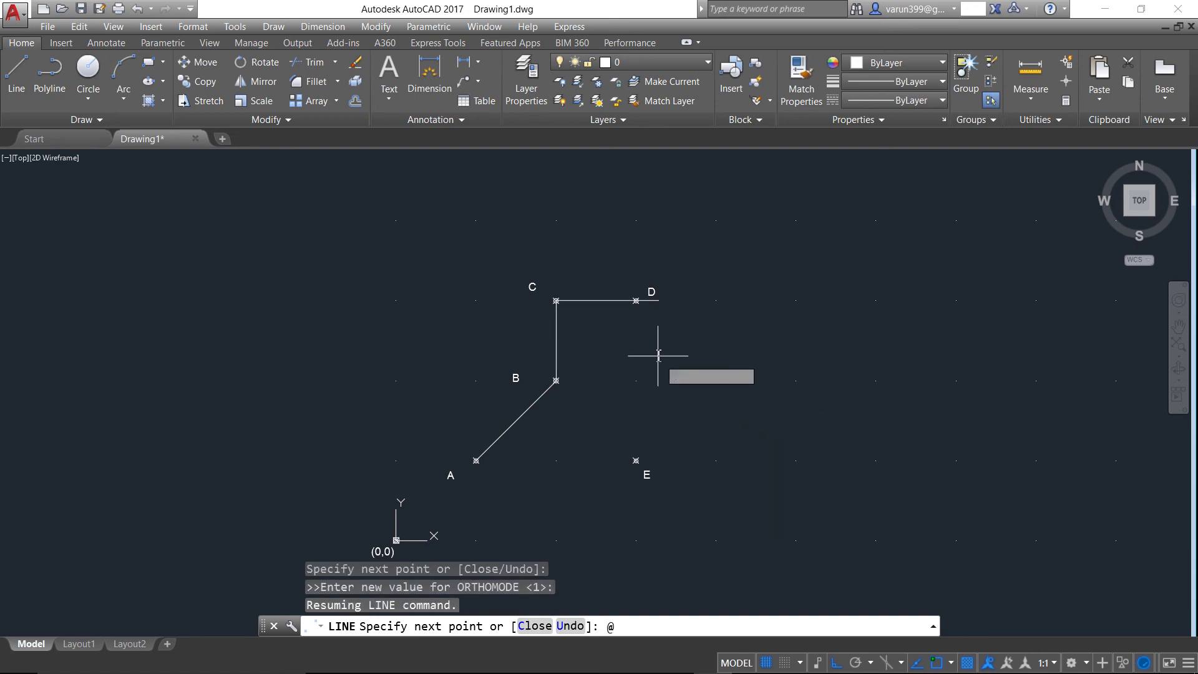
pyautogui.write('1<')
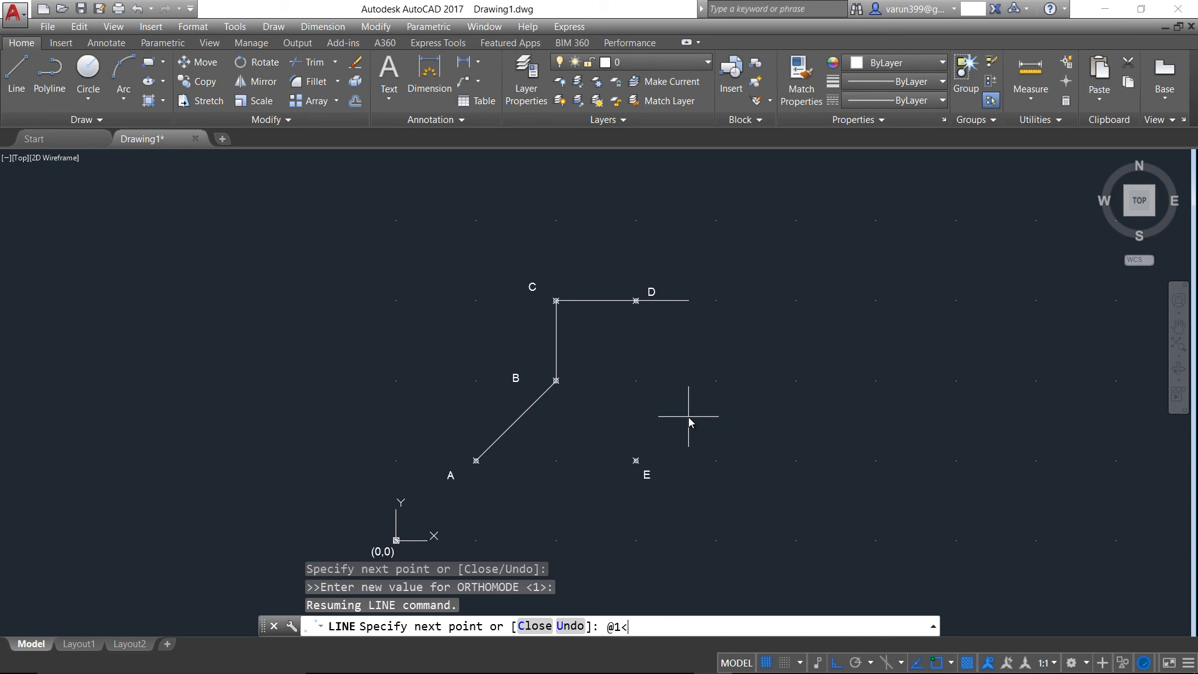
pyautogui.write('0')
pyautogui.press('Return')
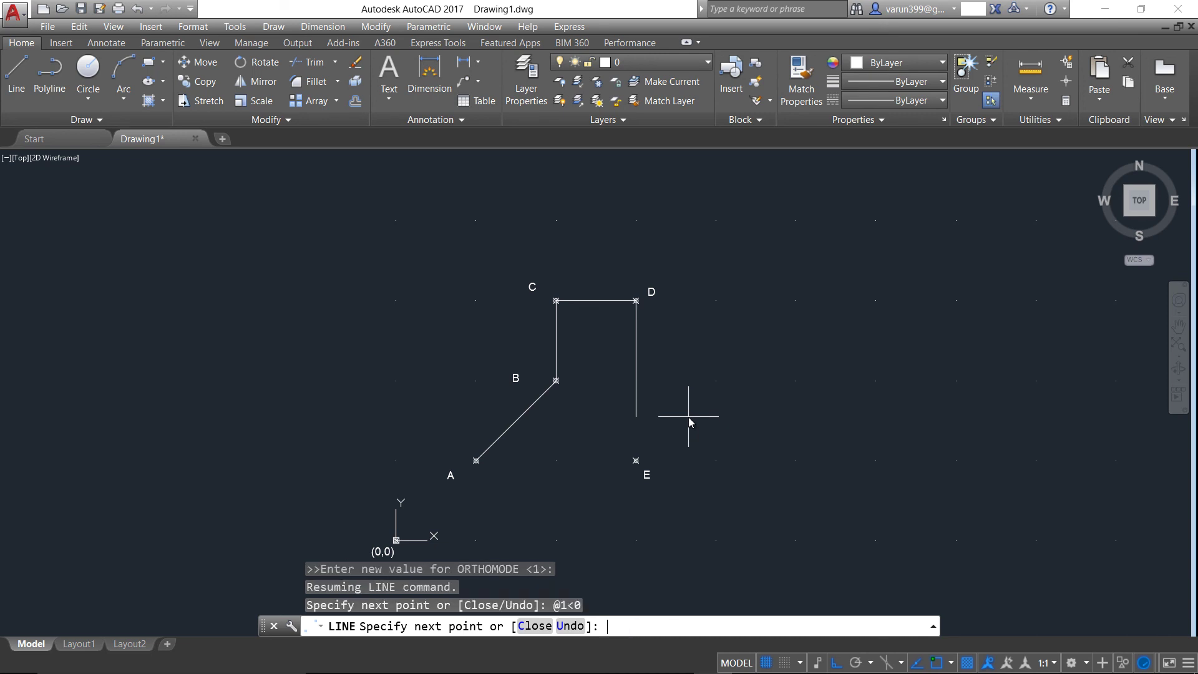
# - Continue the line from D to E with polar coordinates @2<-90 and close the outline back to A
pyautogui.write('@')
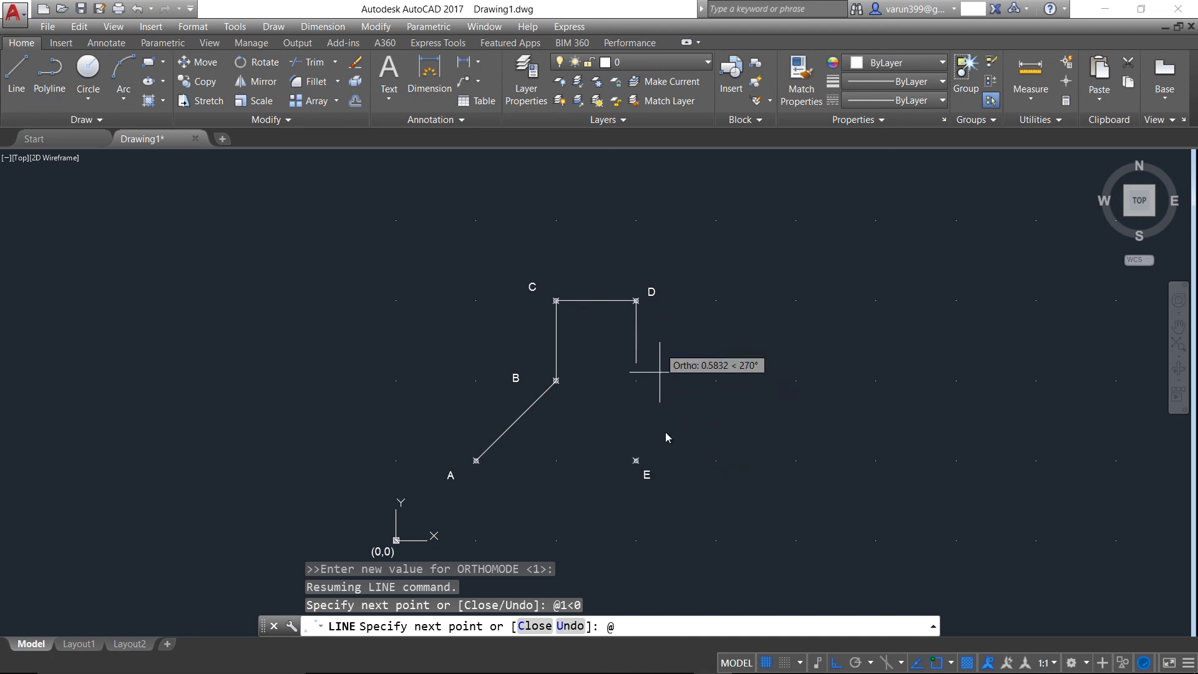
pyautogui.write('2<-90')
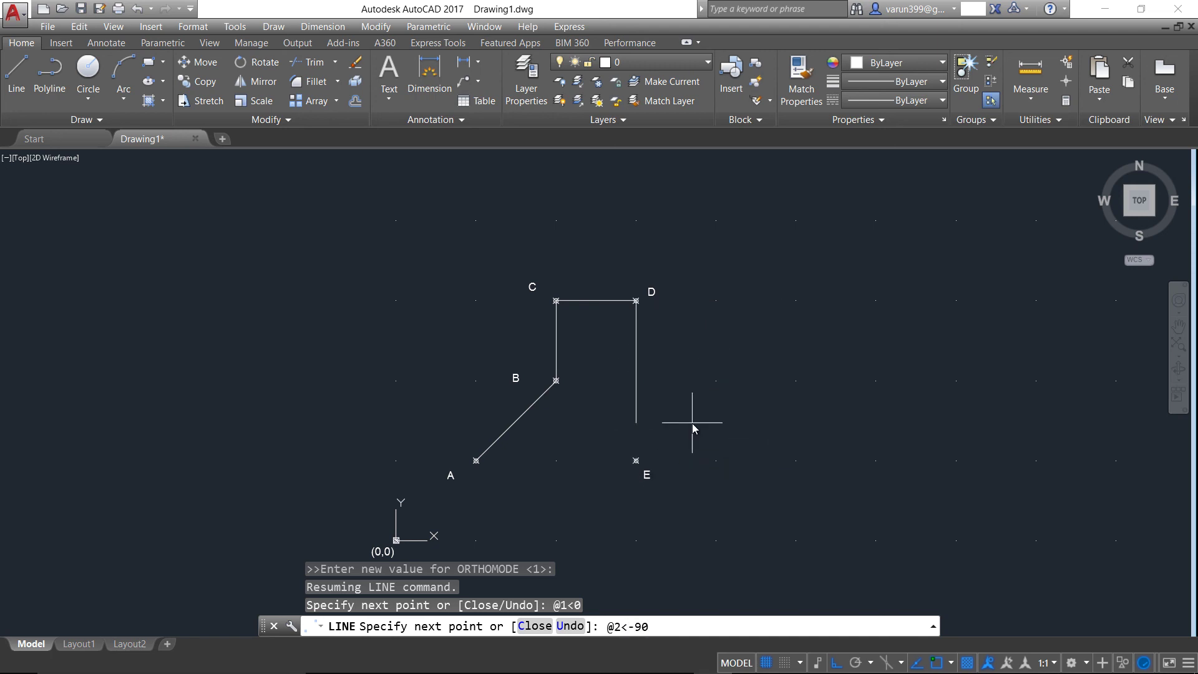
pyautogui.press('Return')
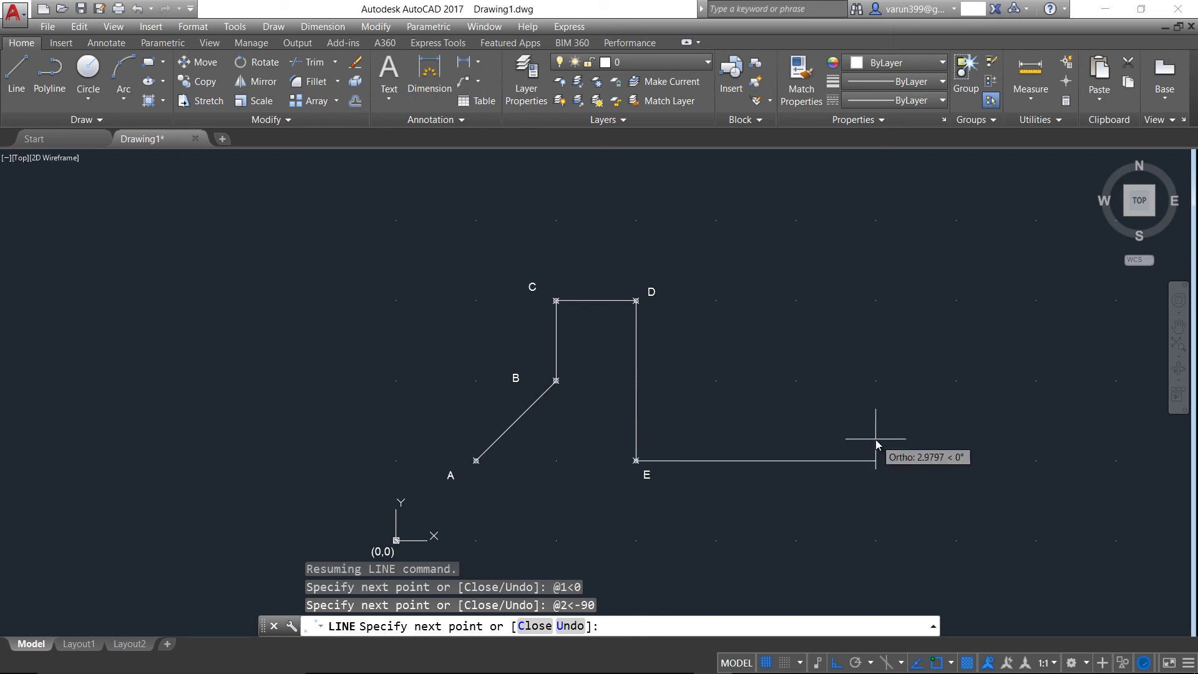
pyautogui.write('c')
pyautogui.press('Return')
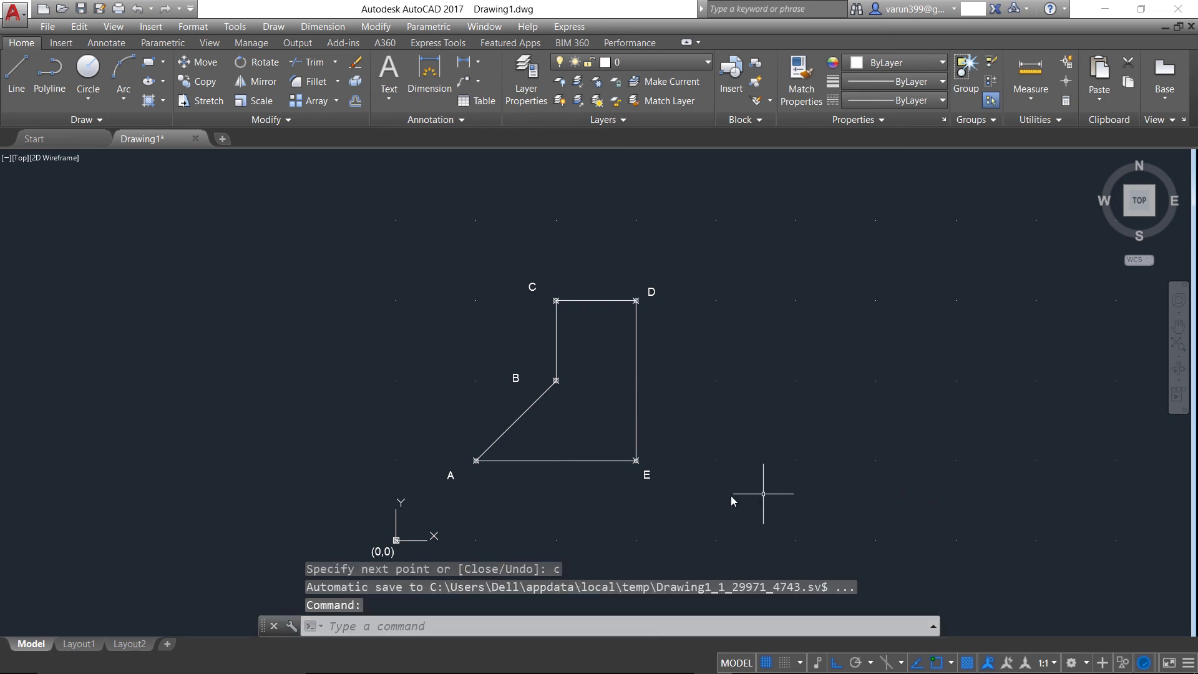